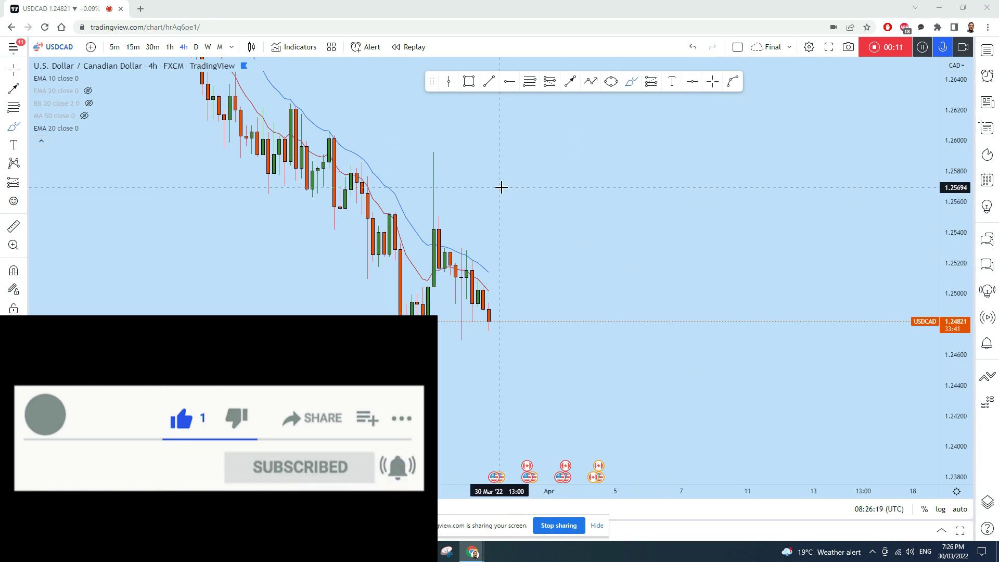
Step: Place a horizontal level at 1.25252, brush-circle two touches of it, then undo the circles
left_click(510, 81)
left_click(262, 255)
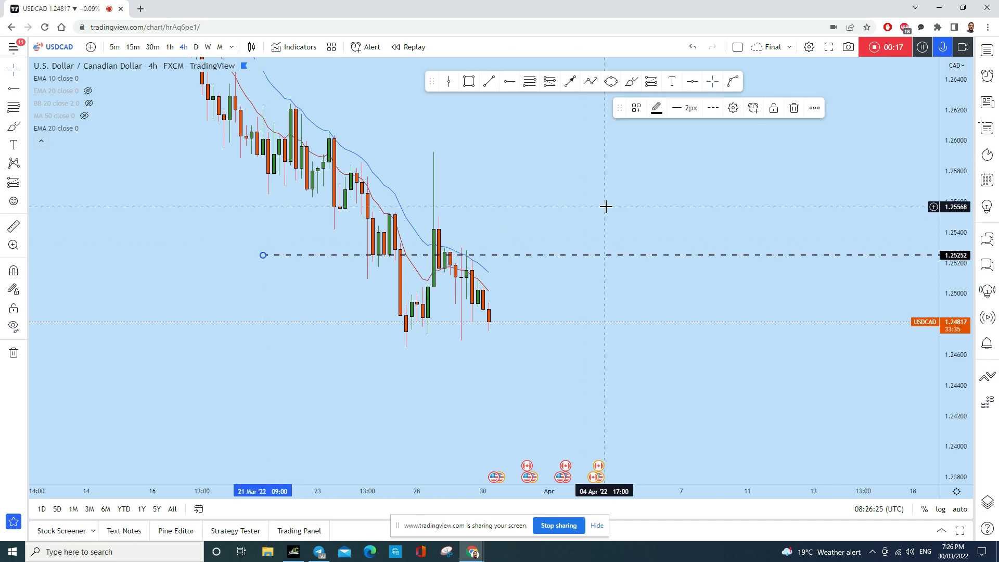
left_click(632, 81)
left_click_drag(394, 251, 397, 256)
left_click_drag(468, 252, 477, 265)
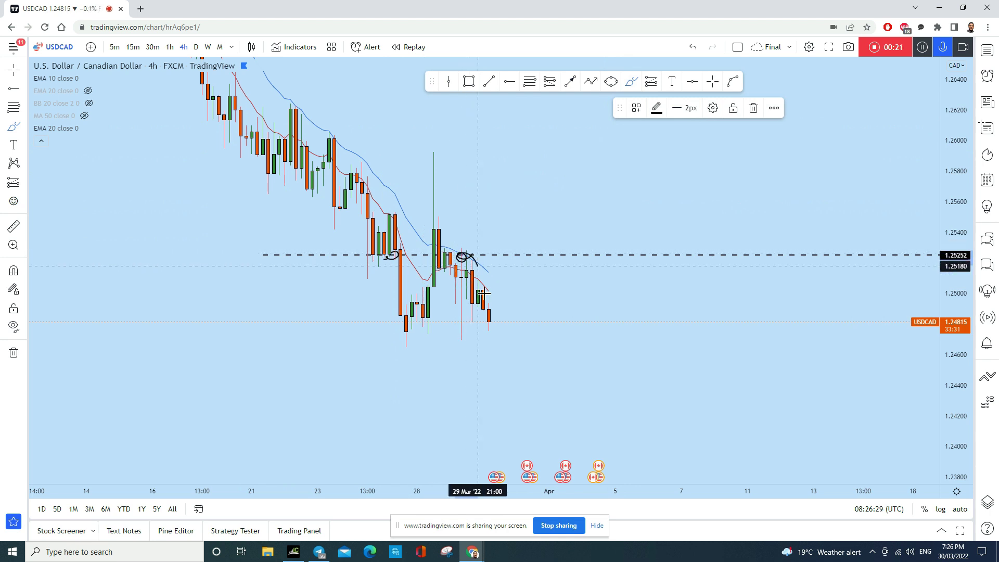
left_click(696, 46)
left_click(696, 46)
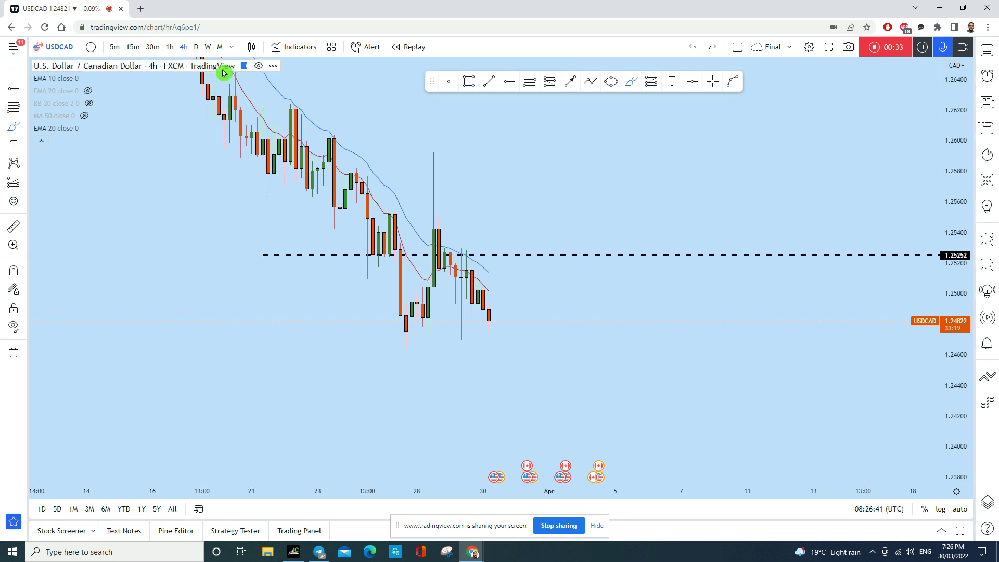
Step: Switch to monthly candles and draw a downward trend arrow from the 2020 highs to the current price
left_click(220, 47)
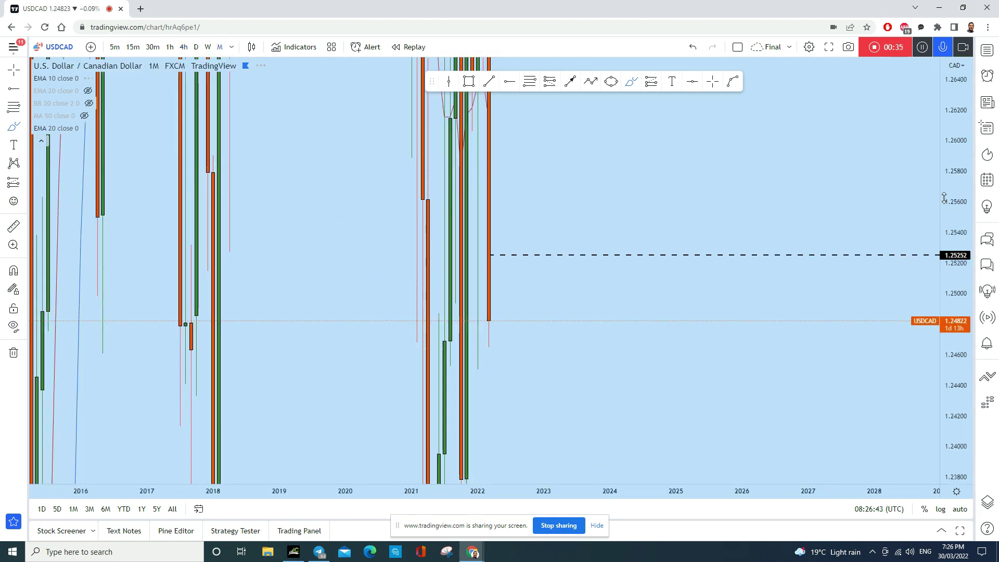
scroll(611, 357, "up", 2)
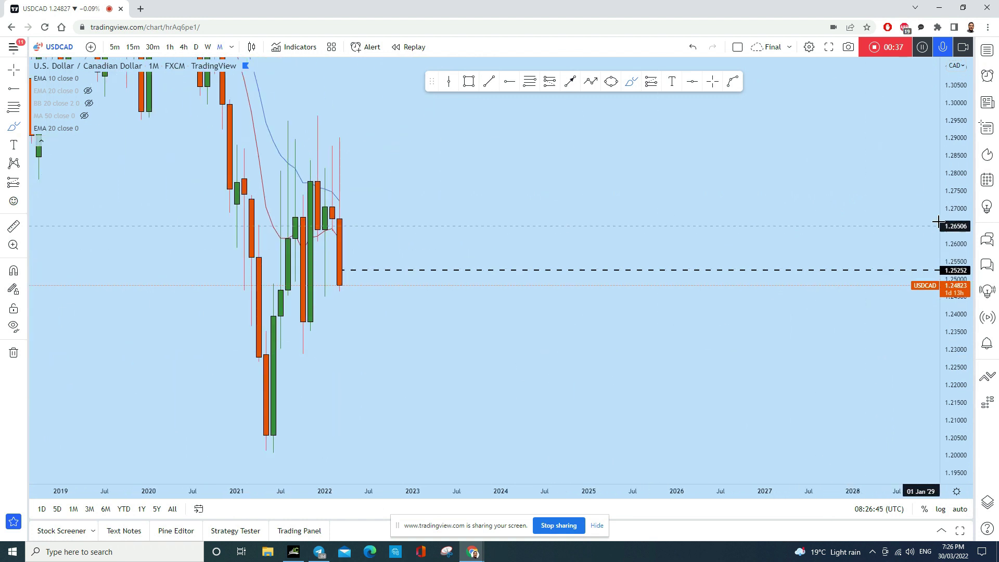
scroll(683, 384, "down", 3)
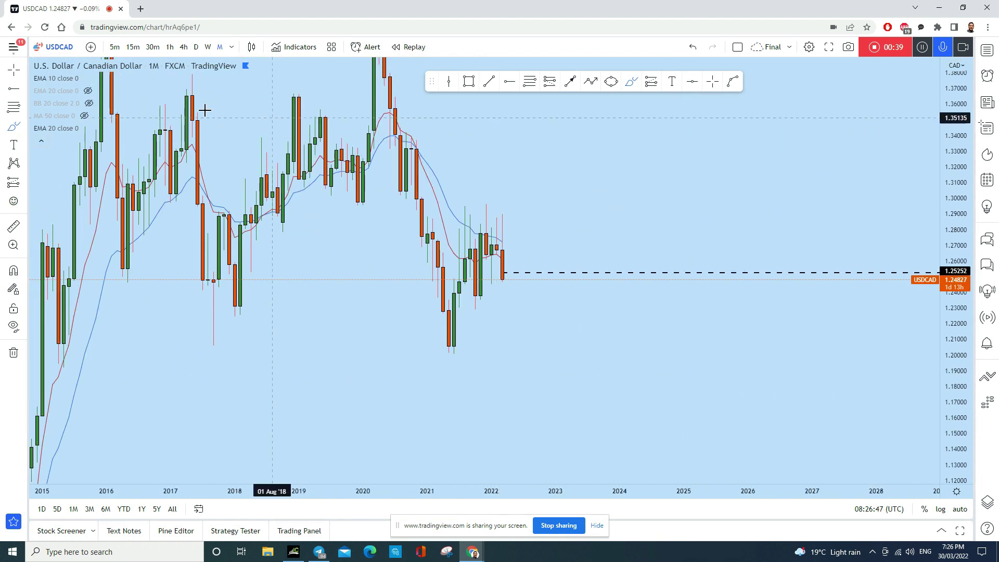
left_click(571, 81)
left_click(422, 107)
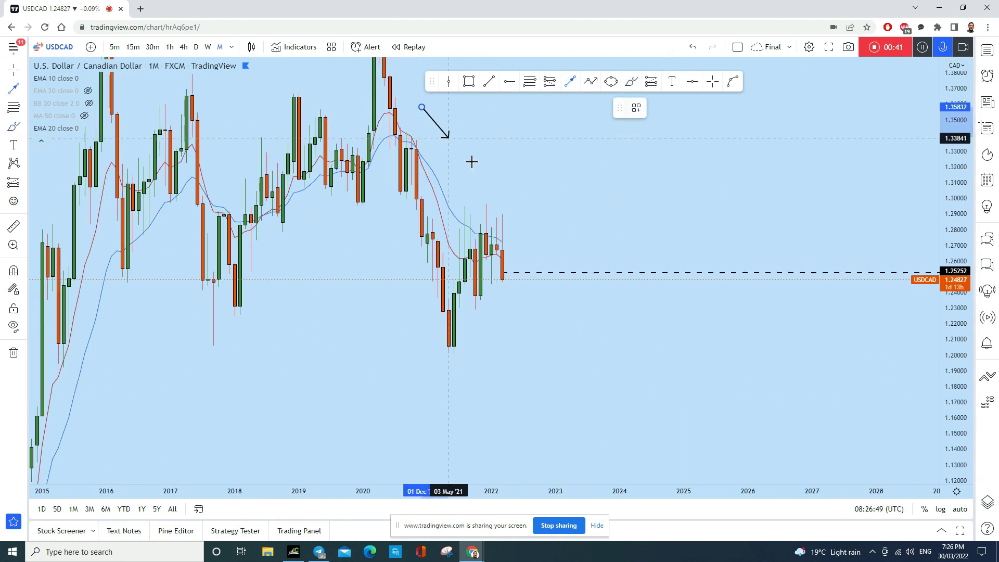
left_click(554, 253)
Step: Brush-sketch price paths over the 2020 and recent candles, enlarge the candles, then remove all drawings
scroll(685, 283, "up", 1)
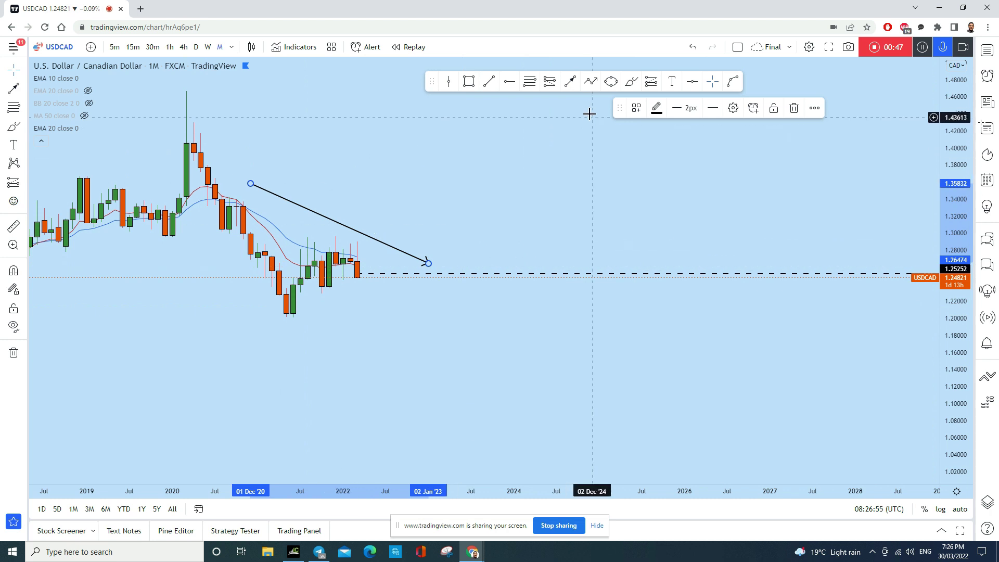
left_click(613, 88)
mouse_move(187, 99)
left_mouse_down()
mouse_move(224, 201)
mouse_move(231, 195)
mouse_move(286, 307)
mouse_move(336, 241)
mouse_move(206, 229)
mouse_move(344, 235)
mouse_move(237, 232)
left_mouse_up()
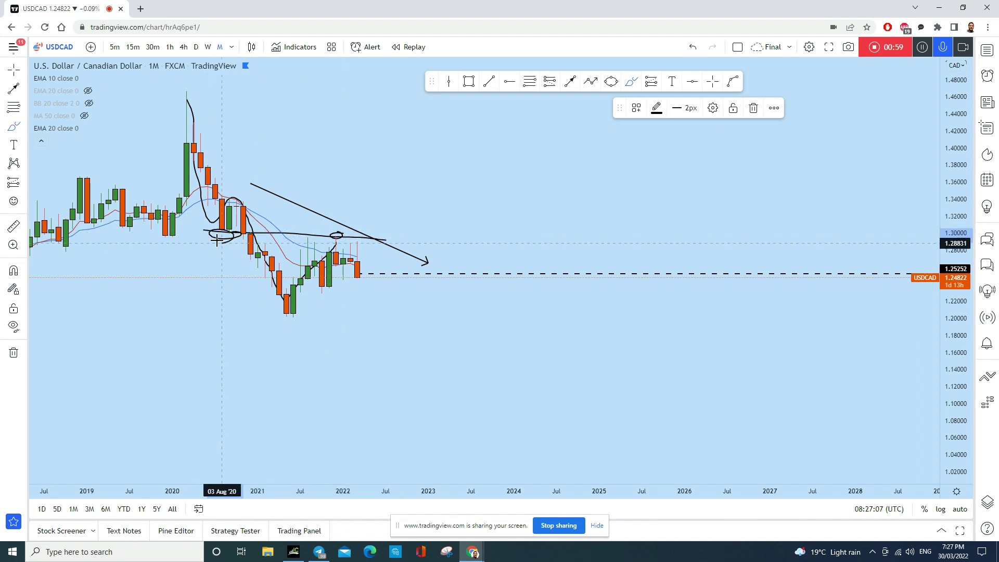
mouse_move(294, 241)
left_mouse_down()
mouse_move(315, 230)
mouse_move(371, 239)
left_mouse_up()
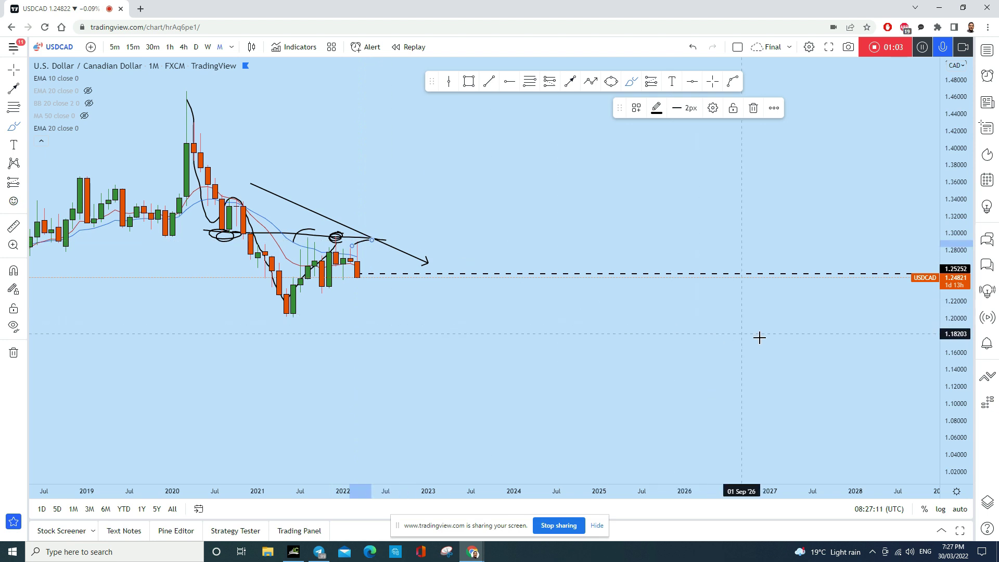
left_click_drag(953, 403, 954, 458)
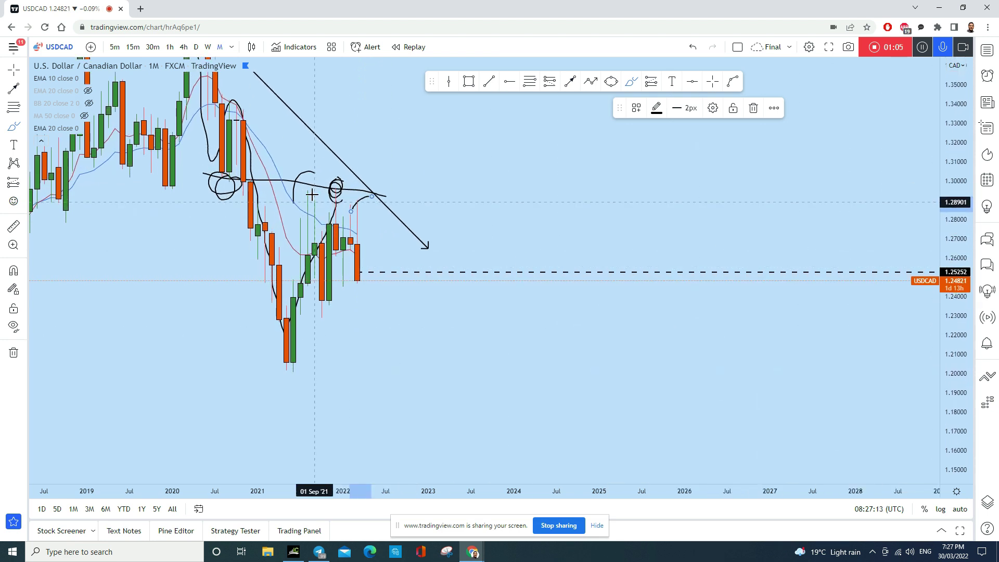
left_click(13, 352)
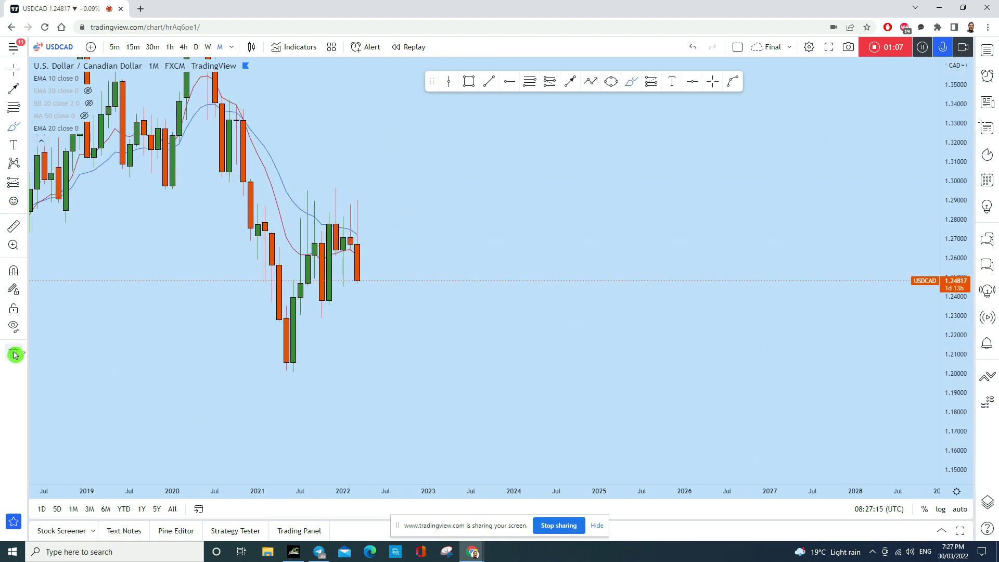
mouse_move(357, 200)
left_mouse_down()
mouse_move(364, 312)
mouse_move(364, 192)
mouse_move(400, 237)
left_mouse_up()
left_click_drag(329, 191, 357, 178)
mouse_move(293, 191)
left_mouse_down()
mouse_move(305, 178)
mouse_move(322, 183)
left_mouse_up()
left_click(683, 83)
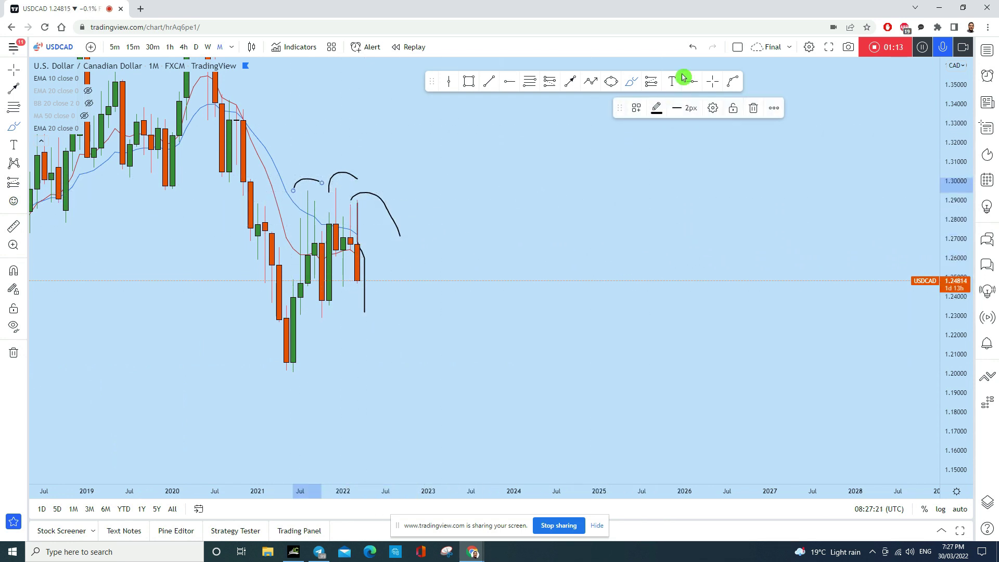
left_click(692, 47)
left_click(692, 47)
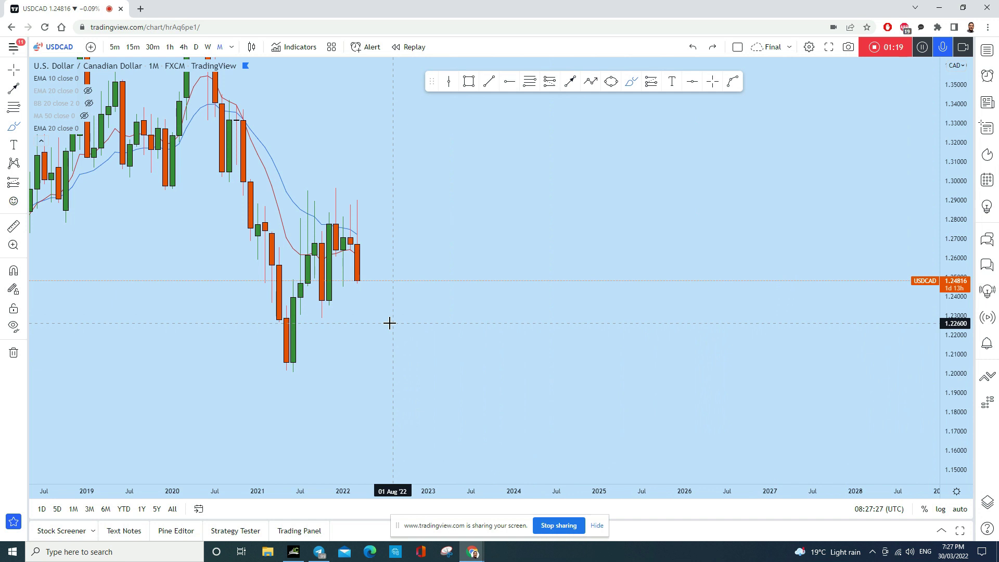
mouse_move(359, 279)
left_mouse_down()
mouse_move(391, 340)
mouse_move(380, 355)
mouse_move(406, 357)
mouse_move(398, 366)
mouse_move(388, 358)
left_mouse_up()
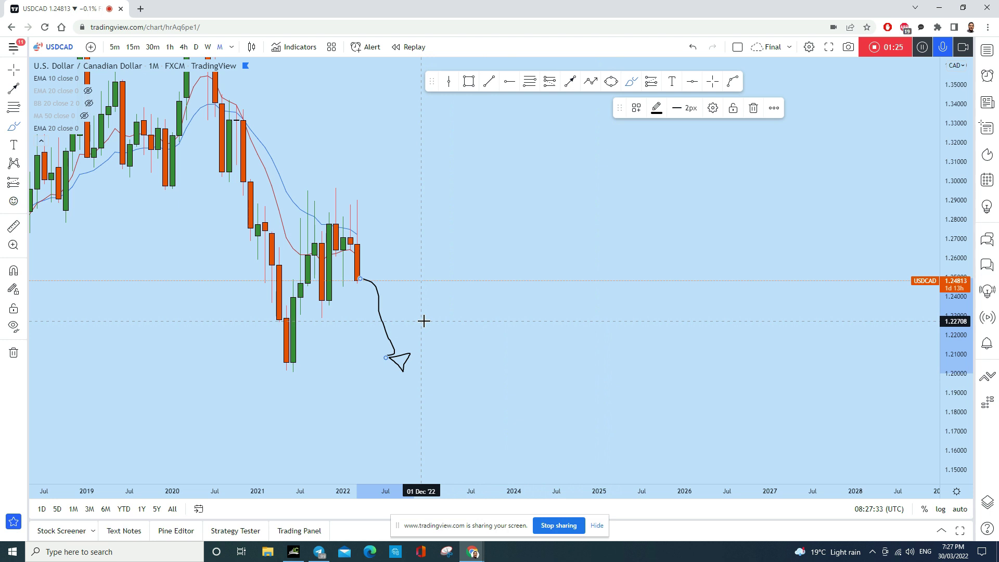
left_click(694, 48)
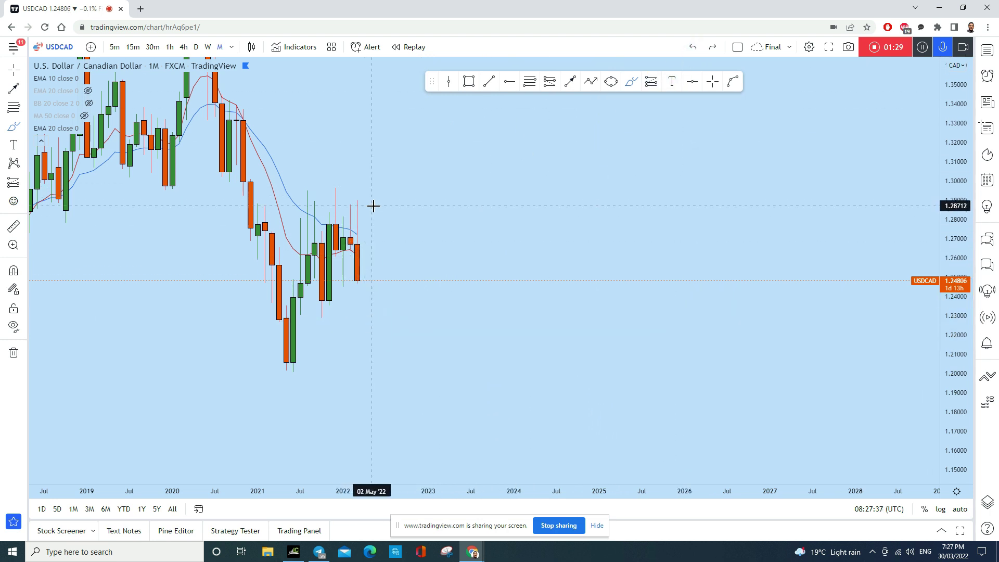
Step: Switch to weekly candles and stretch the price scale to enlarge them
left_click(208, 47)
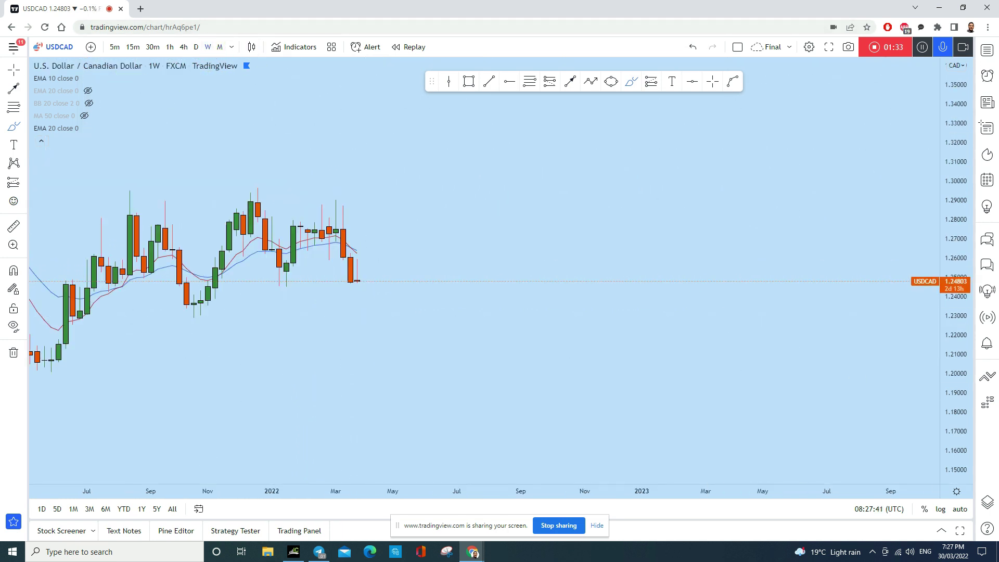
left_click_drag(953, 413, 910, 259)
scroll(638, 302, "down", 3)
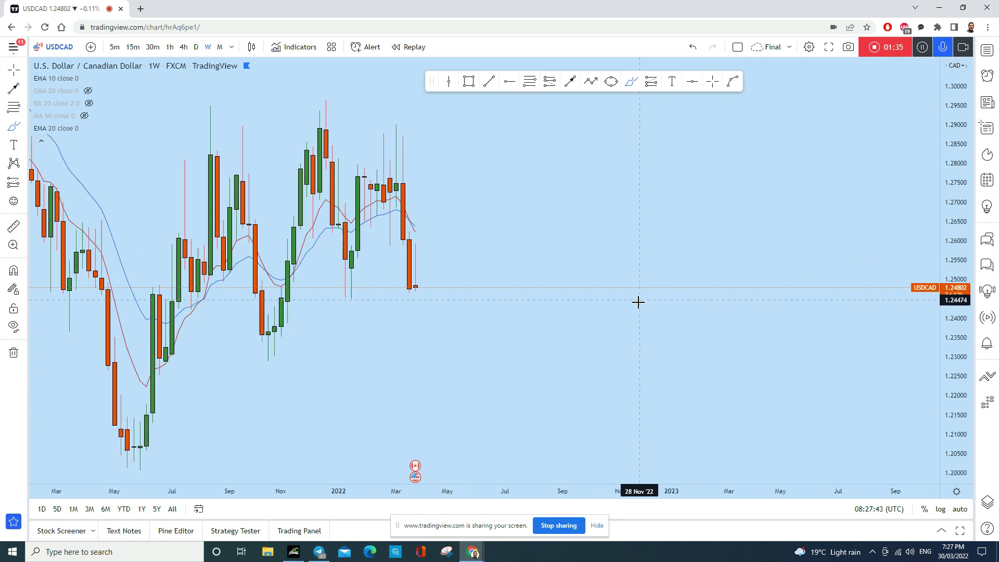
Step: Brush-sketch loops around the recent top and falling candles, then clear all drawings
left_click(627, 84)
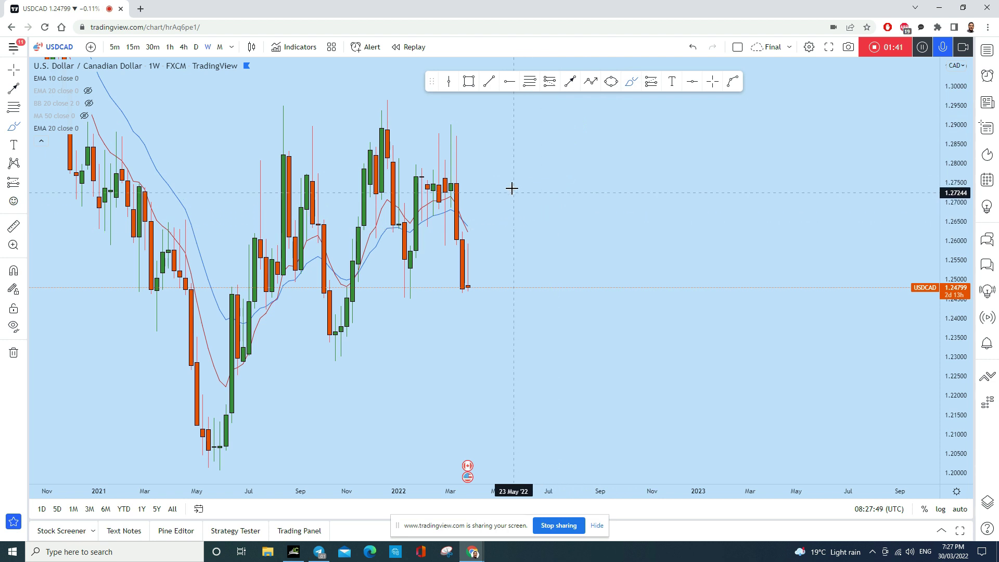
mouse_move(479, 130)
left_mouse_down()
mouse_move(466, 123)
mouse_move(437, 211)
mouse_move(462, 237)
mouse_move(483, 162)
mouse_move(479, 129)
left_mouse_up()
mouse_move(462, 234)
left_mouse_down()
mouse_move(446, 279)
mouse_move(467, 292)
mouse_move(446, 319)
left_mouse_up()
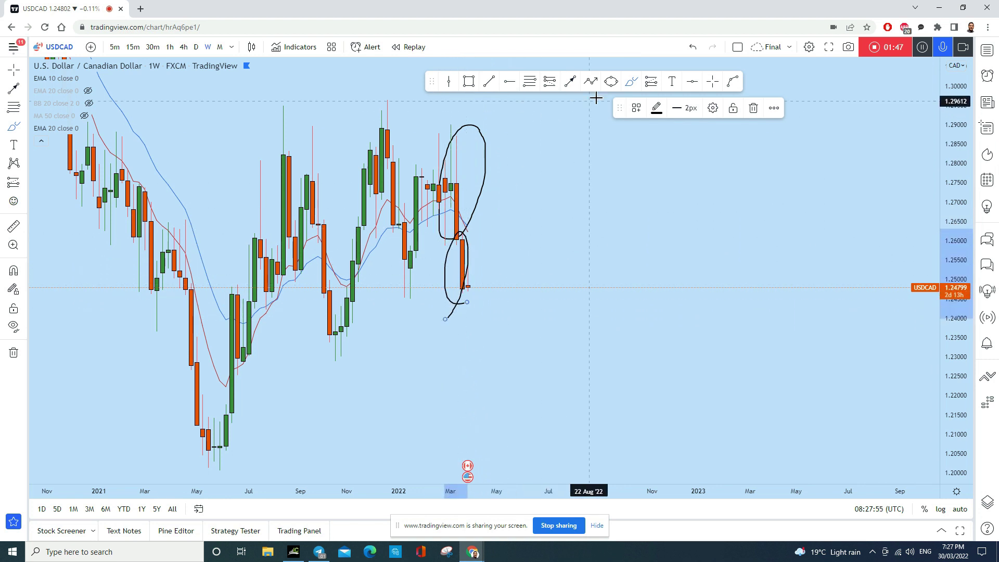
left_click(693, 47)
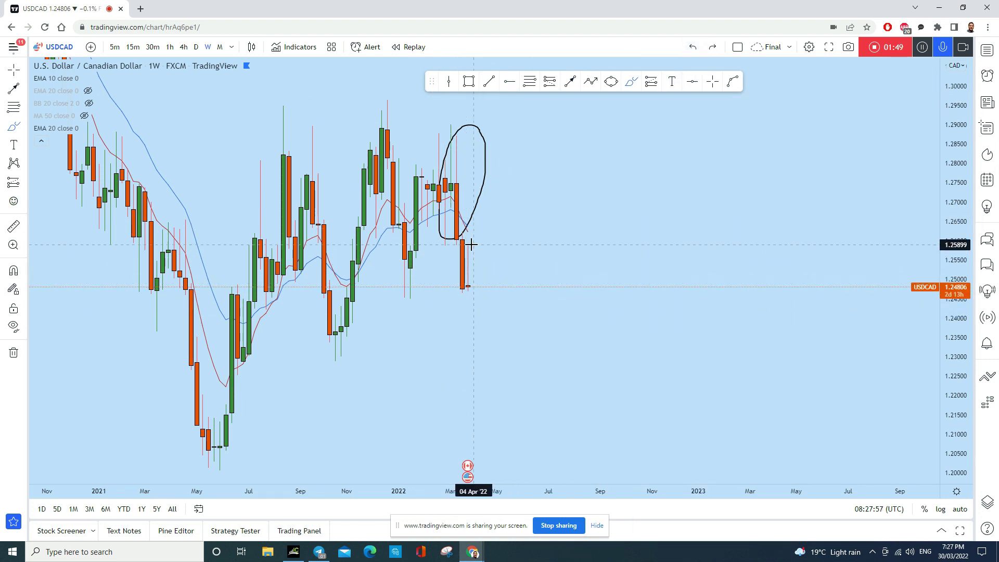
left_click_drag(474, 245, 468, 253)
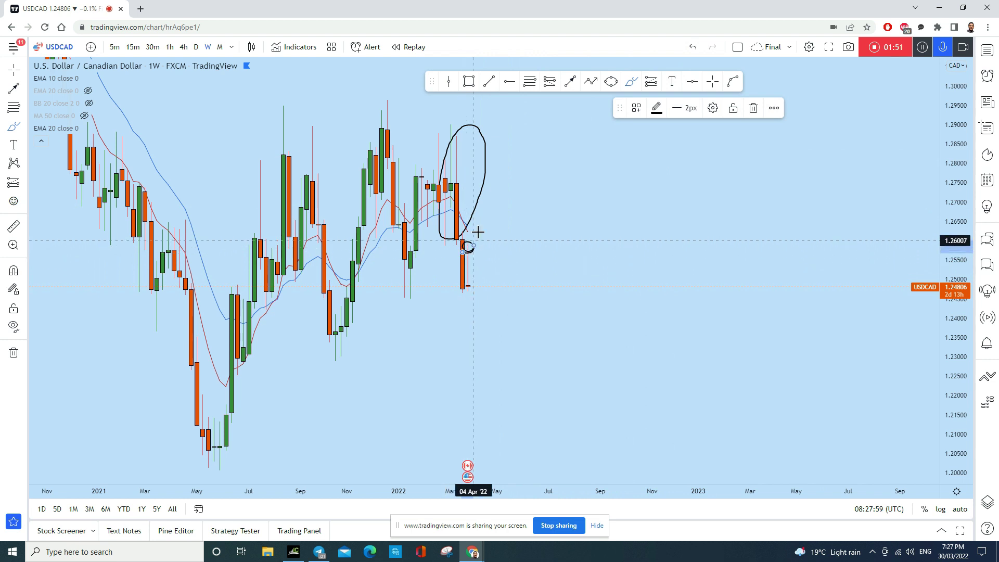
left_click(13, 352)
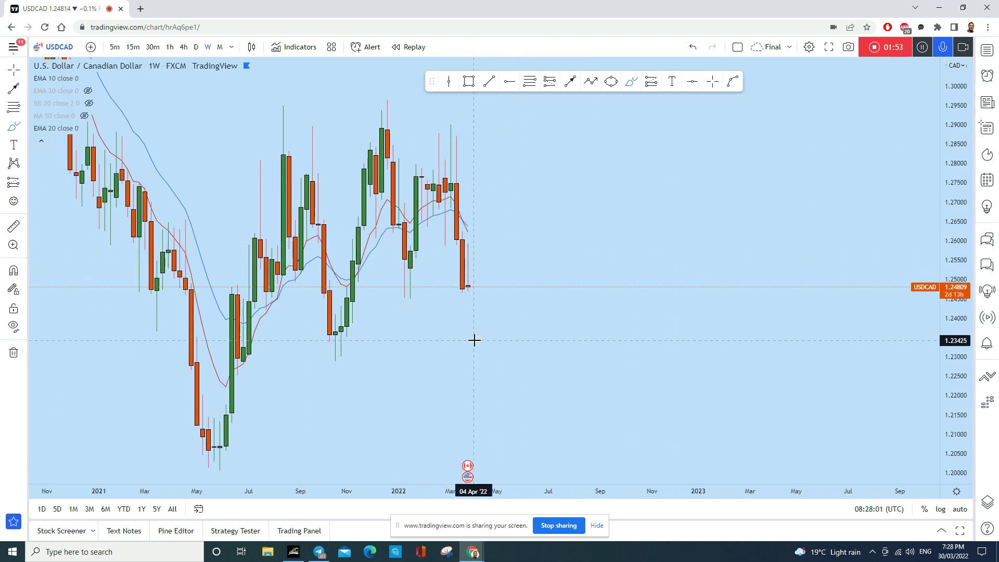
Step: Draw a horizontal level near 1.26 and try a circle on its touch, undoing it
left_click_drag(425, 243, 595, 242)
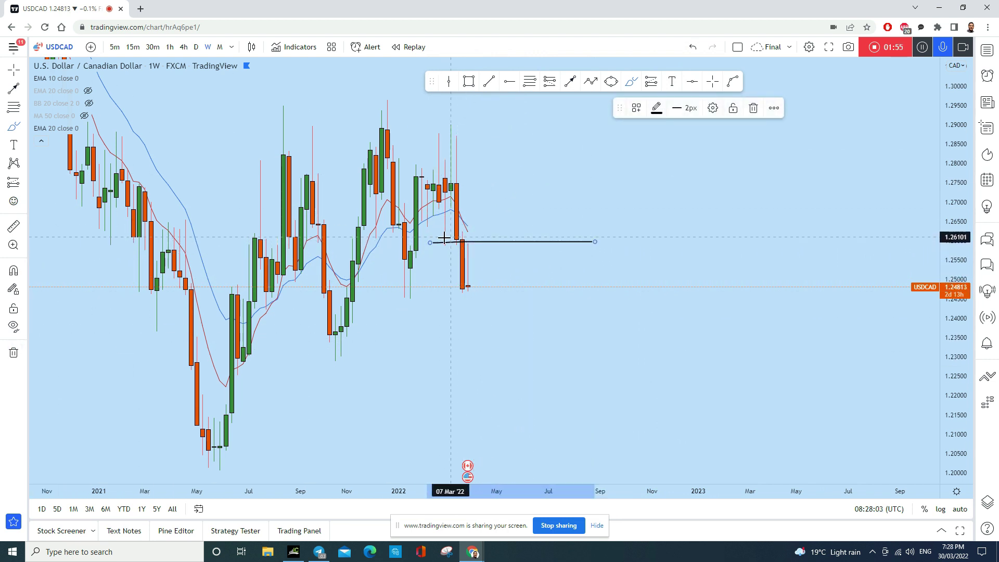
left_click_drag(443, 247, 441, 243)
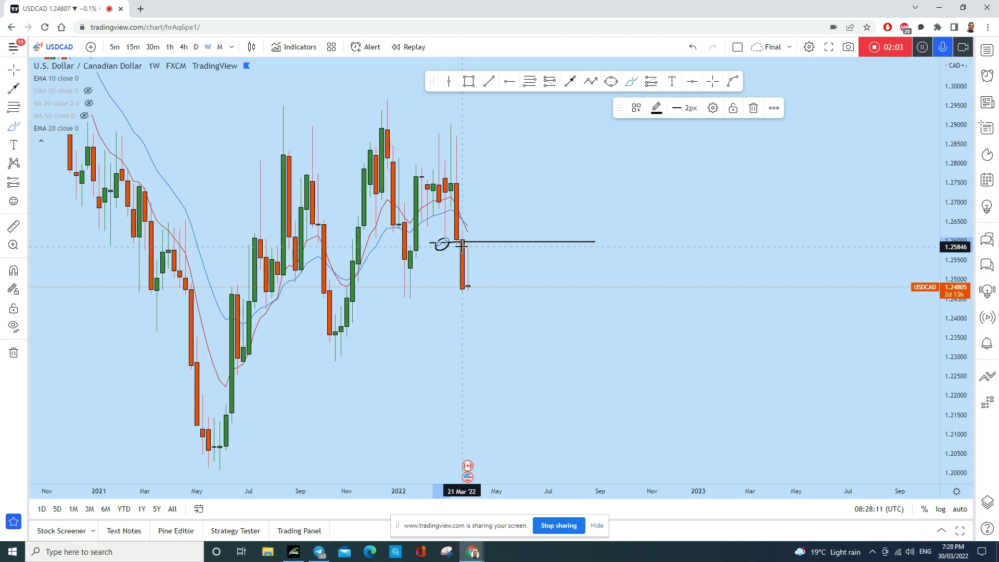
left_click(691, 47)
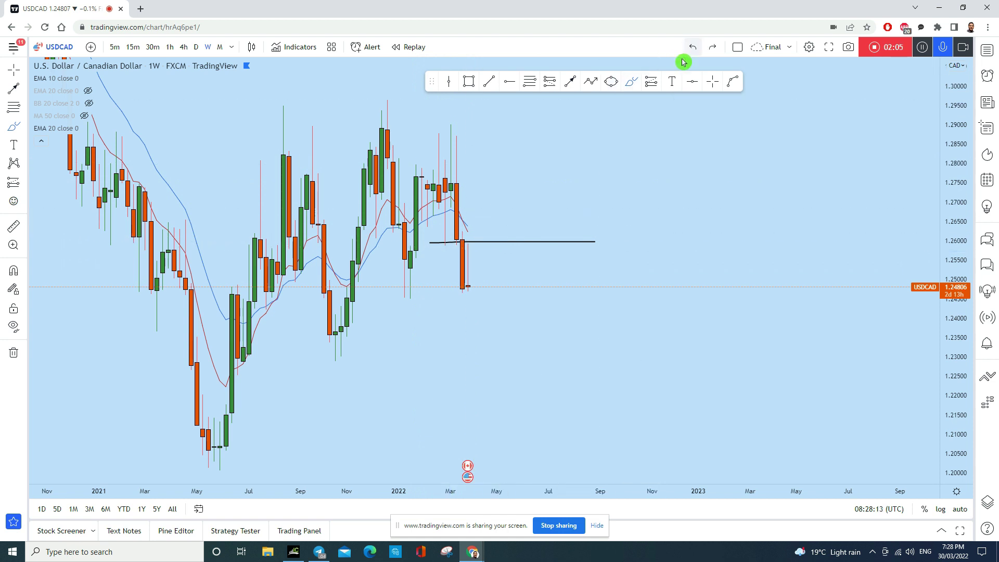
left_click(446, 241)
Step: Try brush circles, a downward projection and a long line, undoing the extra strokes
left_click_drag(449, 252, 441, 240)
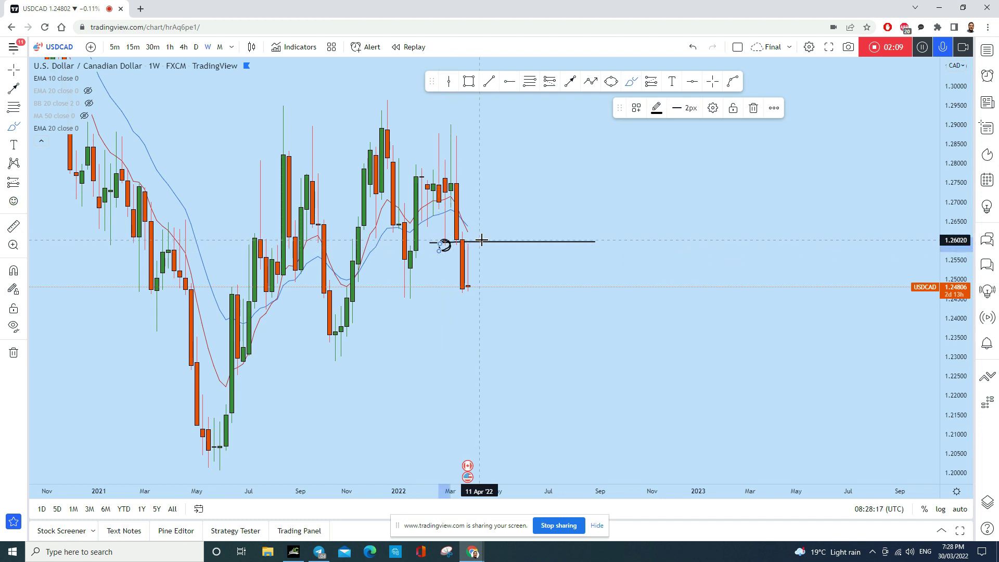
left_click_drag(473, 242, 502, 379)
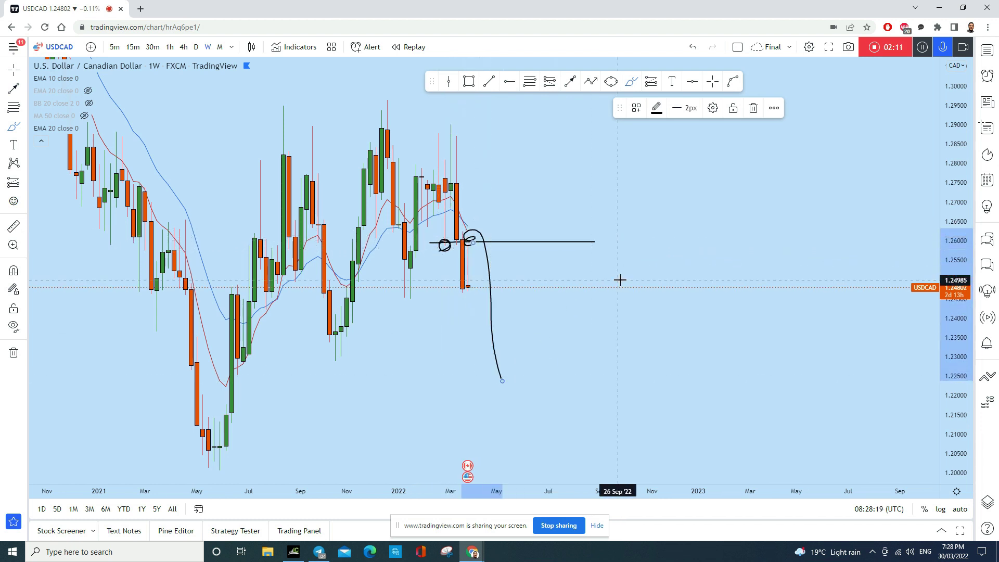
left_click(693, 45)
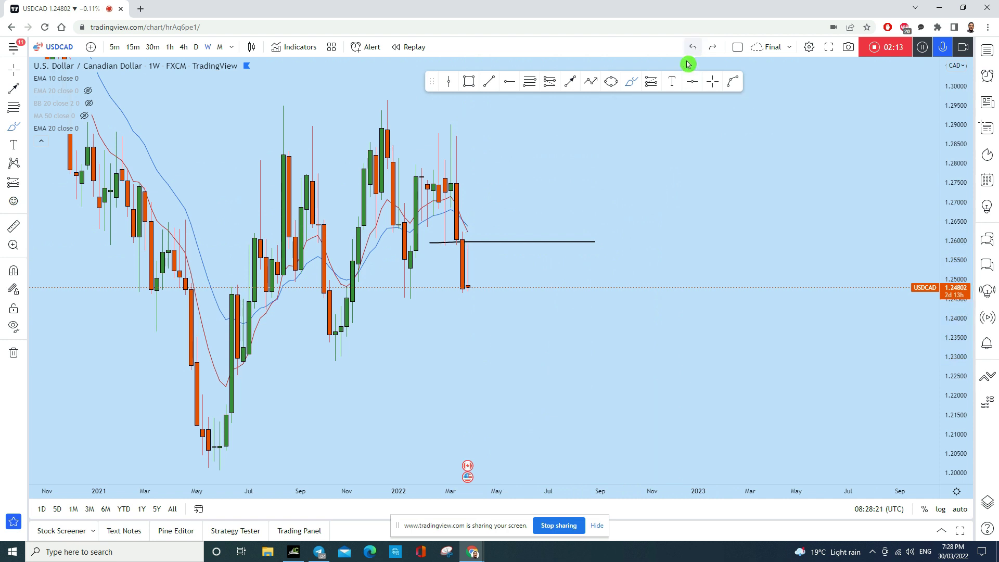
mouse_move(473, 292)
left_mouse_down()
mouse_move(491, 342)
mouse_move(488, 388)
mouse_move(506, 397)
mouse_move(491, 386)
left_mouse_up()
left_click_drag(233, 360, 705, 366)
left_click(693, 47)
Step: Switch to daily candles and compress the price scale to show more range
left_click(196, 47)
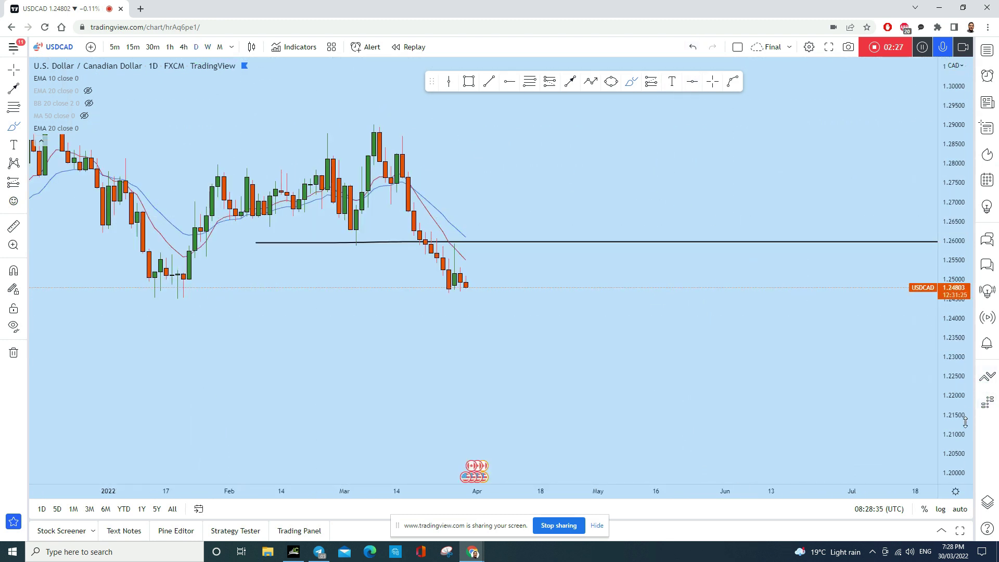
scroll(701, 223, "up", 3)
scroll(688, 251, "down", 2)
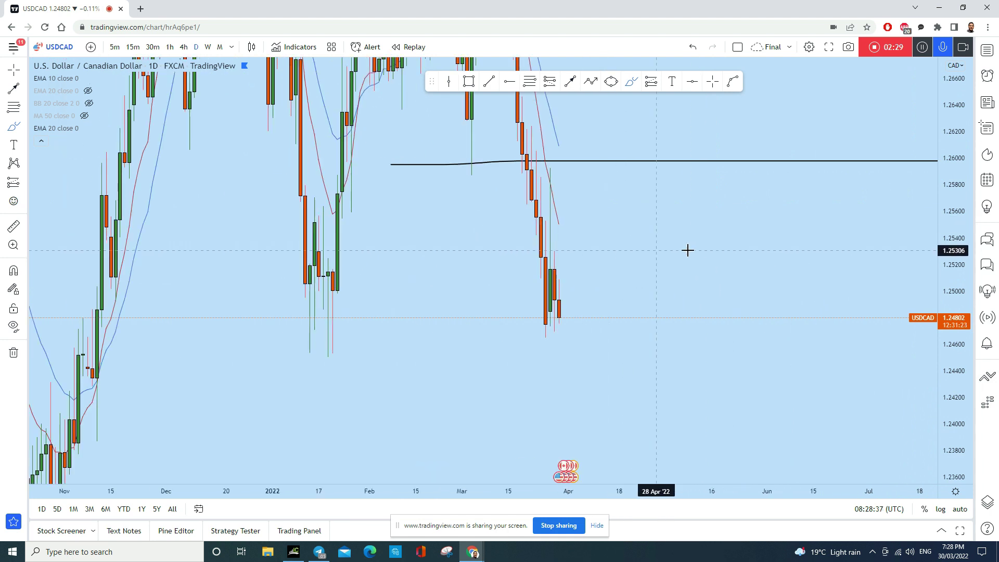
left_click_drag(959, 249, 957, 283)
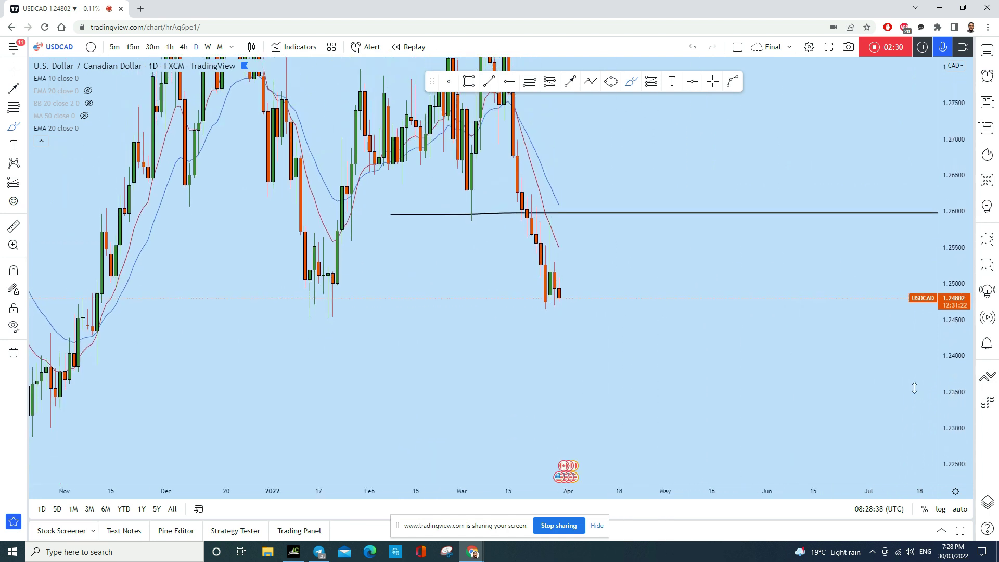
Step: Sketch a circle on the late-March touch and a downward arrow, undoing both
left_click(466, 215)
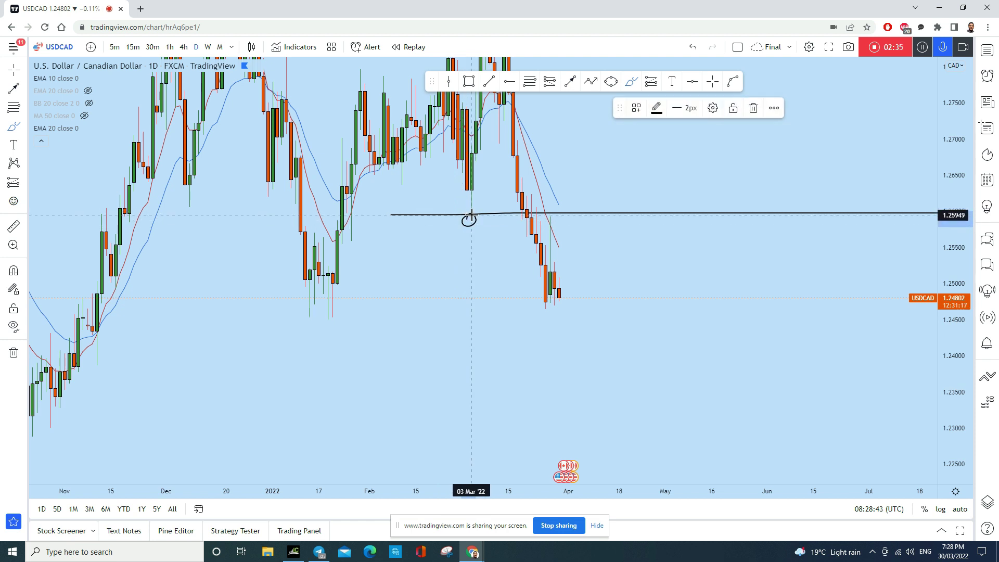
left_click_drag(553, 220, 564, 371)
scroll(700, 209, "up", 2)
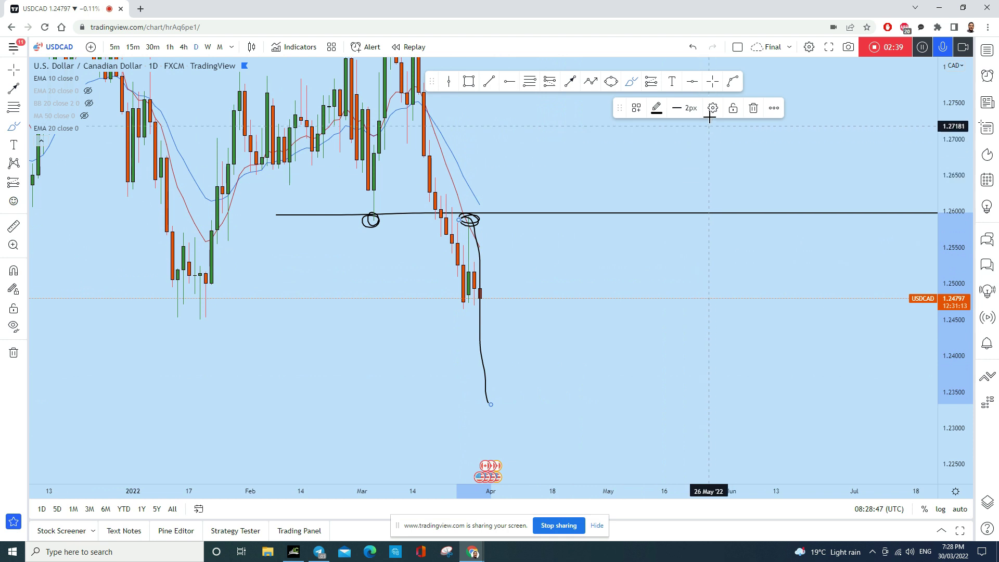
left_click(696, 46)
left_click(696, 47)
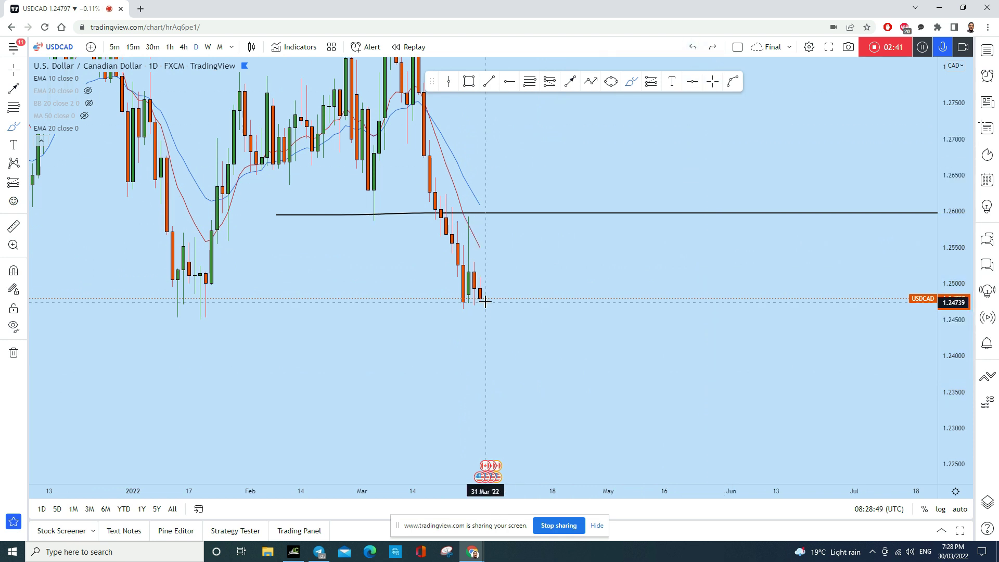
mouse_move(483, 296)
left_mouse_down()
mouse_move(495, 370)
mouse_move(517, 374)
mouse_move(468, 376)
left_mouse_up()
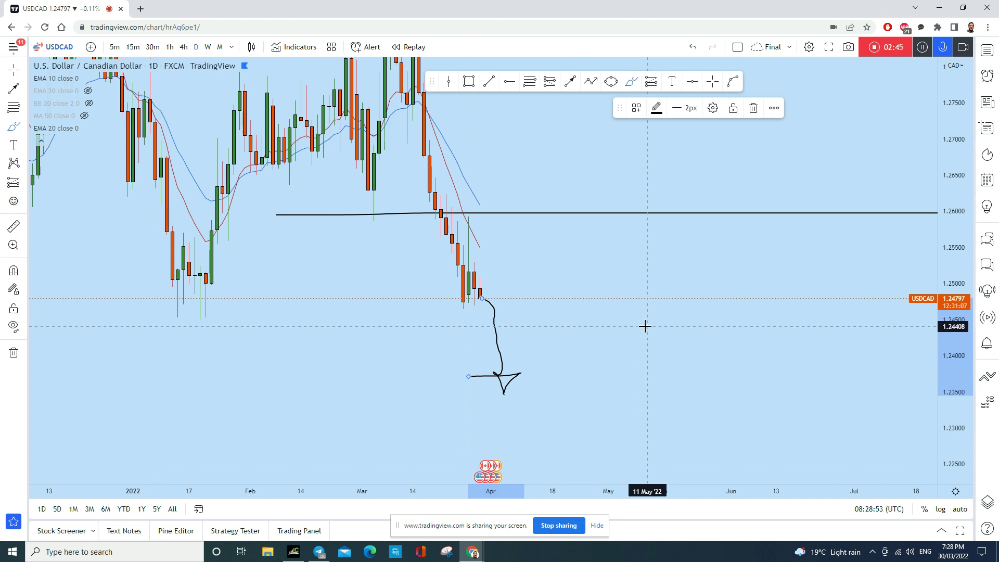
left_click(693, 47)
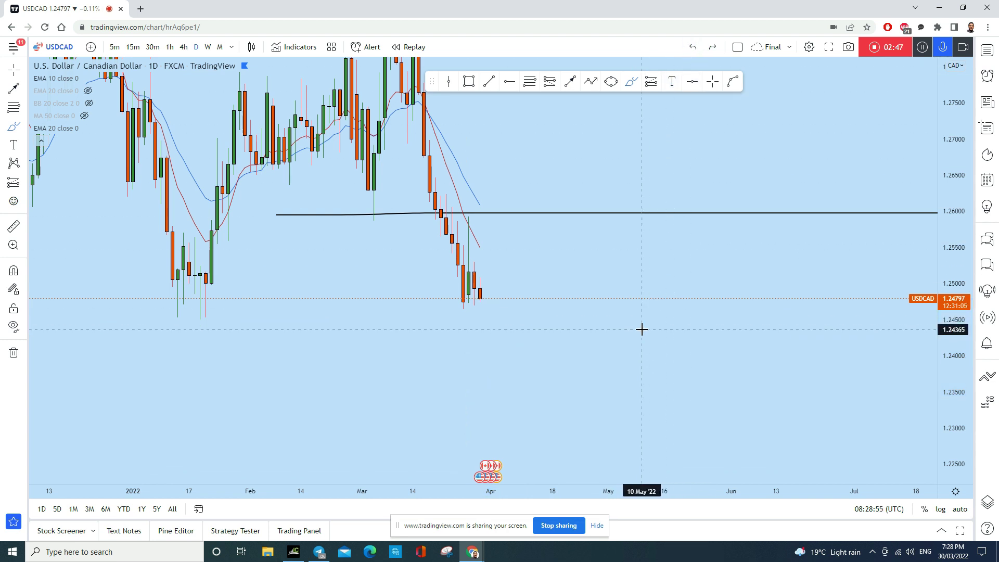
Step: Switch to 4-hour candles and zoom to show the chart back to mid-February
left_click(184, 47)
left_click(578, 185)
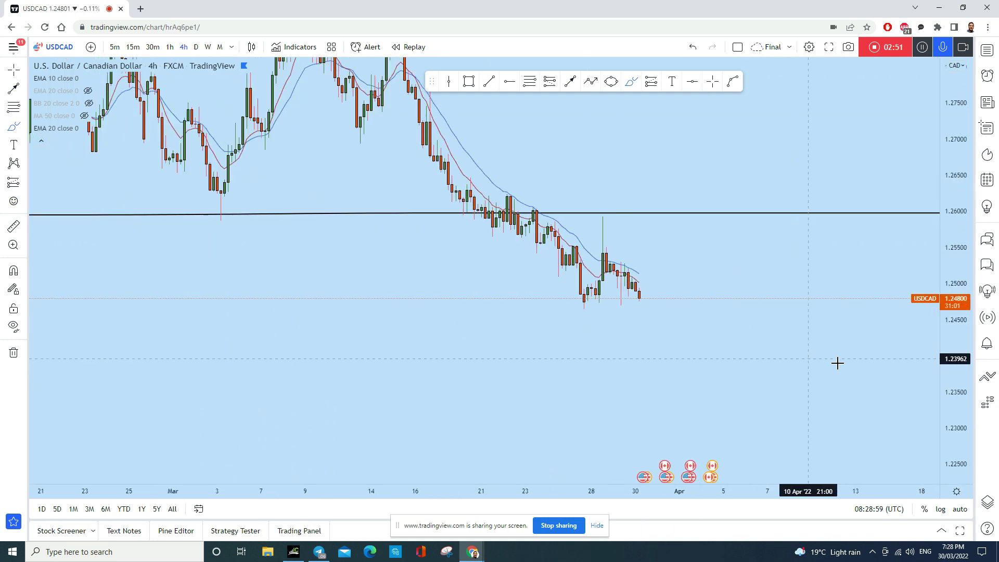
scroll(781, 364, "up", 3)
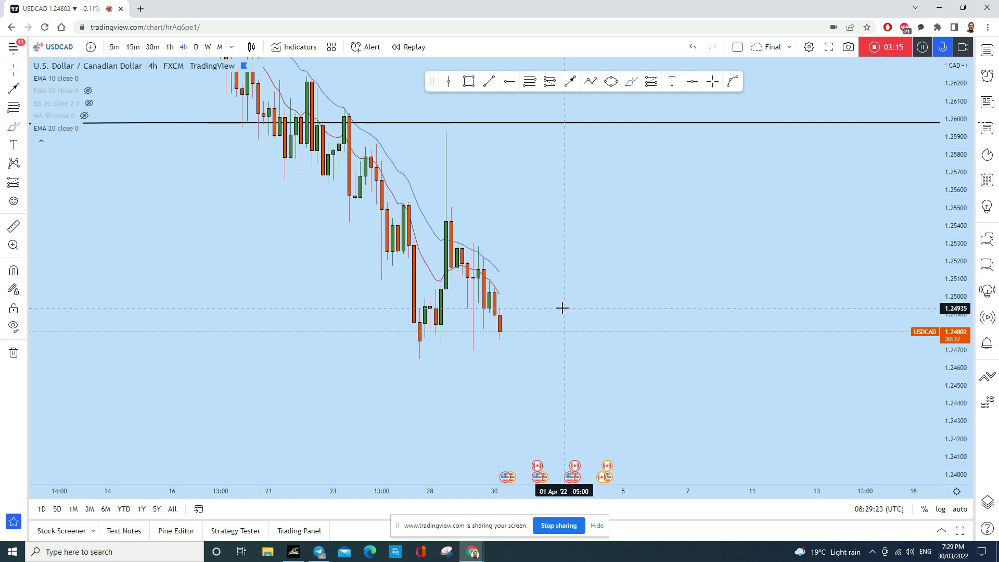
left_click(509, 88)
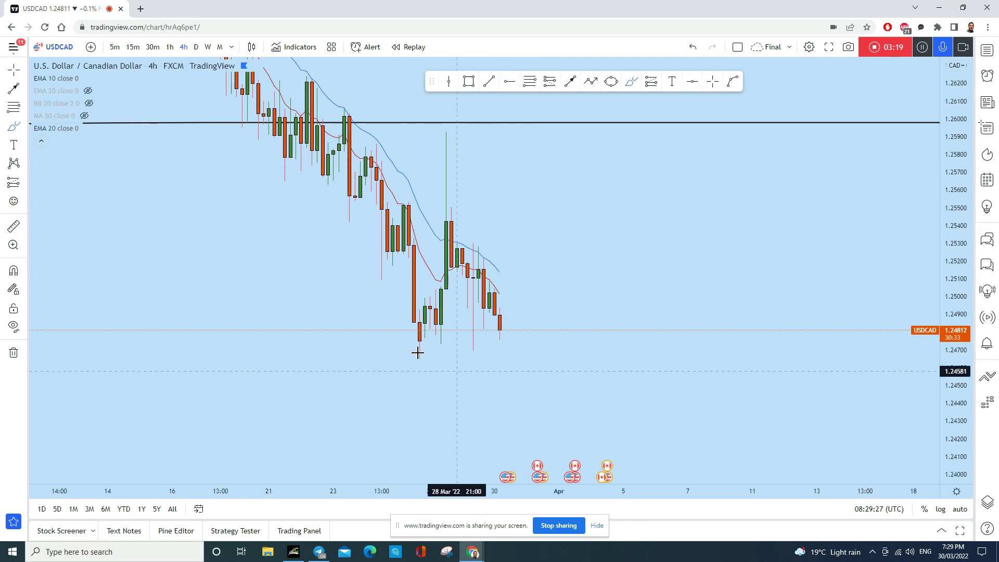
scroll(780, 338, "down", 5)
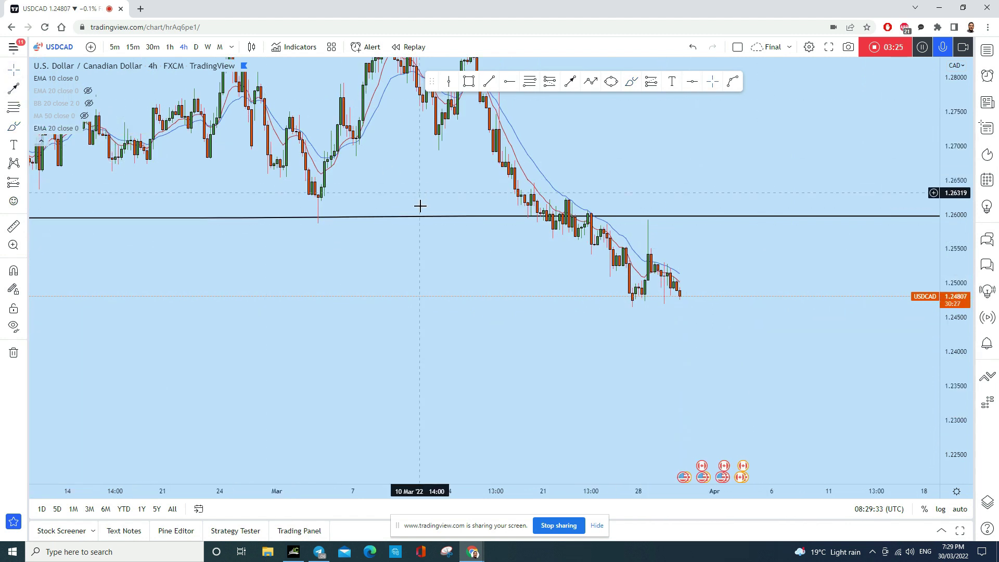
Step: Lower the level to about 1.2592 and brush-circle its late-March touches, undoing misdrawn loops
left_click_drag(424, 217, 430, 221)
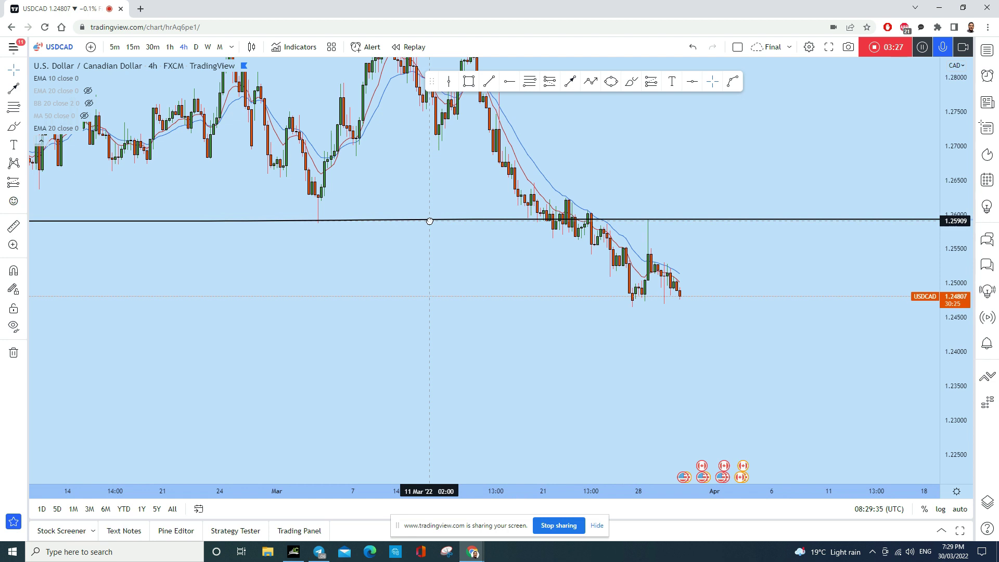
scroll(642, 154, "down", 3)
left_click_drag(655, 183, 656, 290)
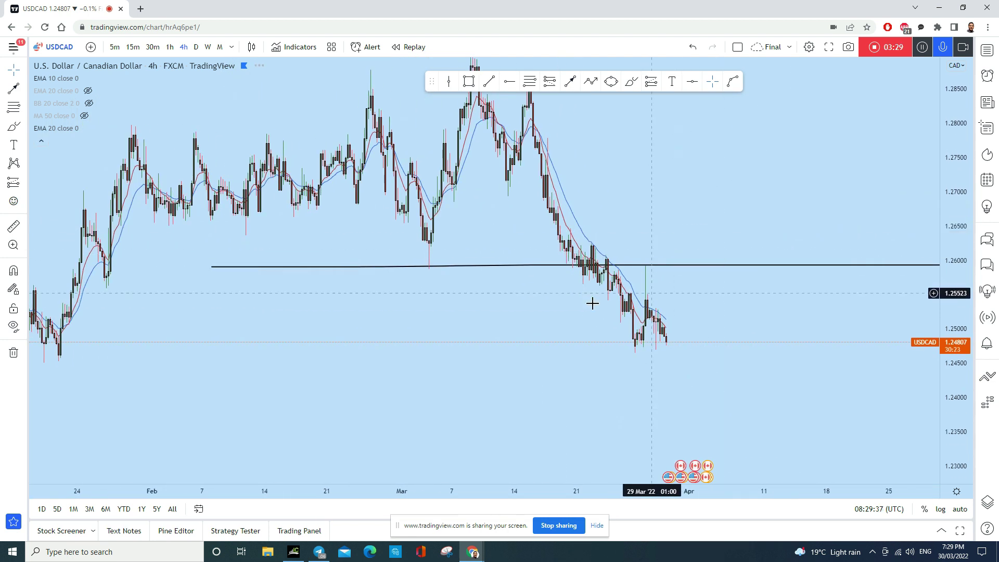
left_click(631, 81)
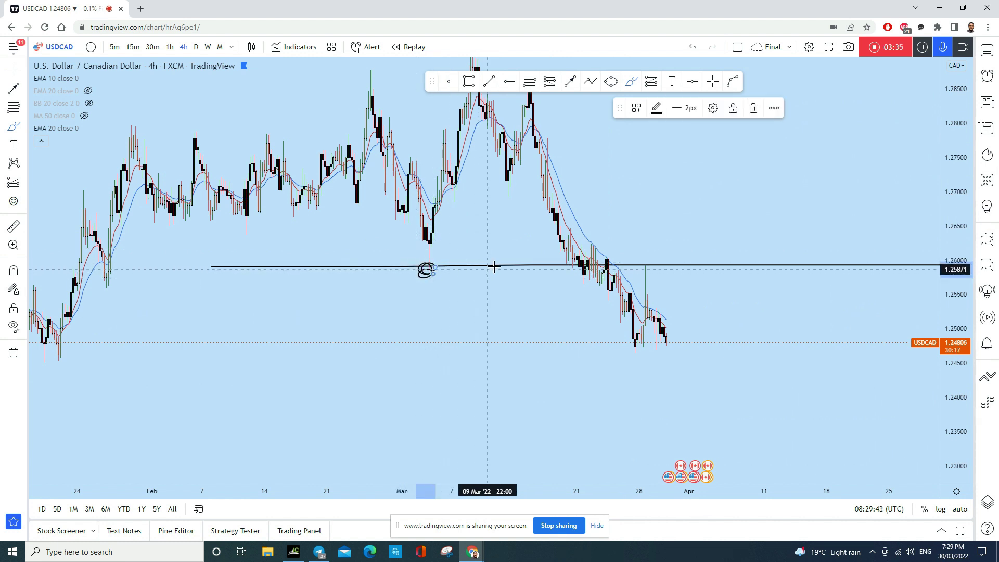
left_click_drag(589, 240, 570, 280)
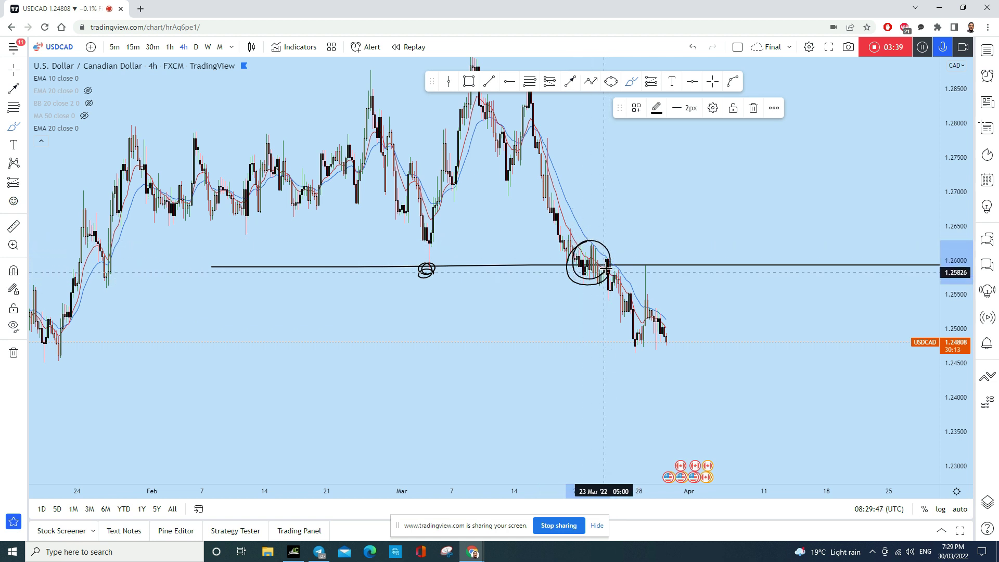
left_click(693, 46)
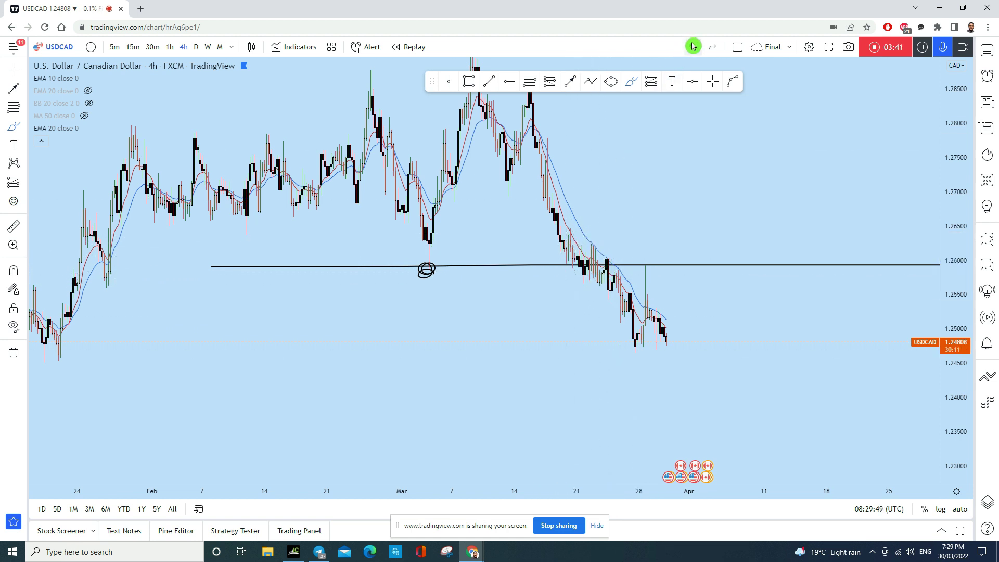
left_click_drag(653, 258, 646, 268)
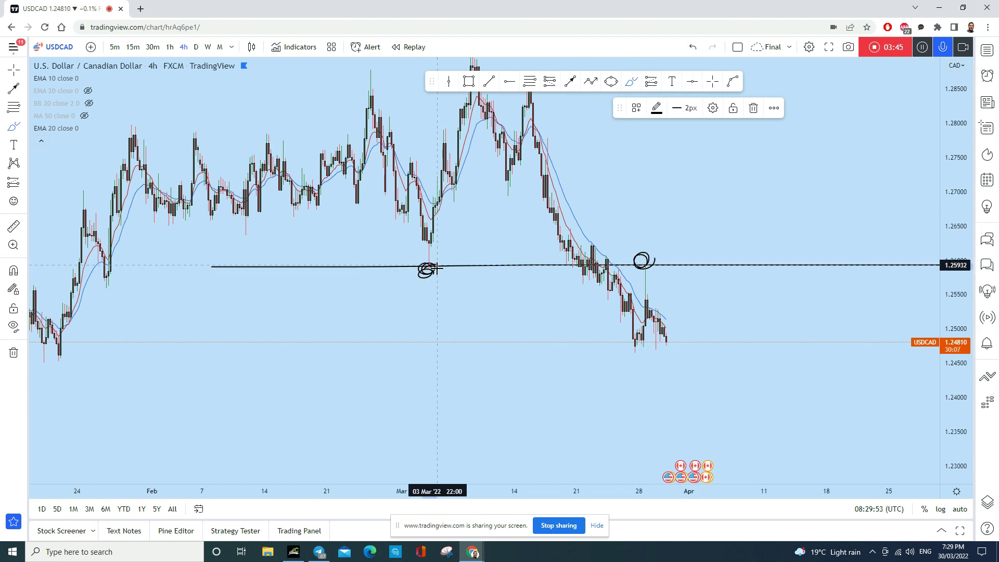
left_click_drag(435, 266, 404, 273)
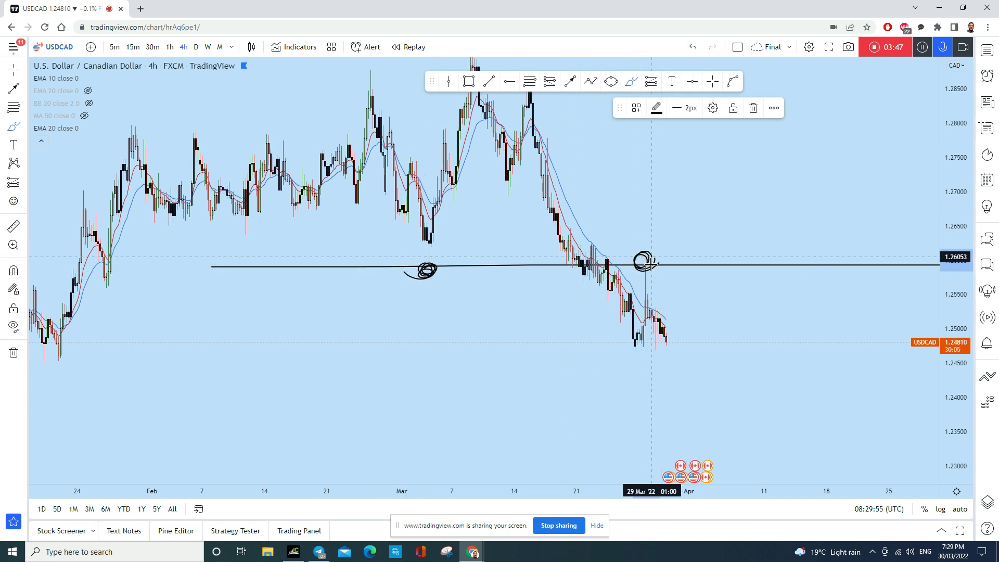
scroll(708, 302, "up", 4)
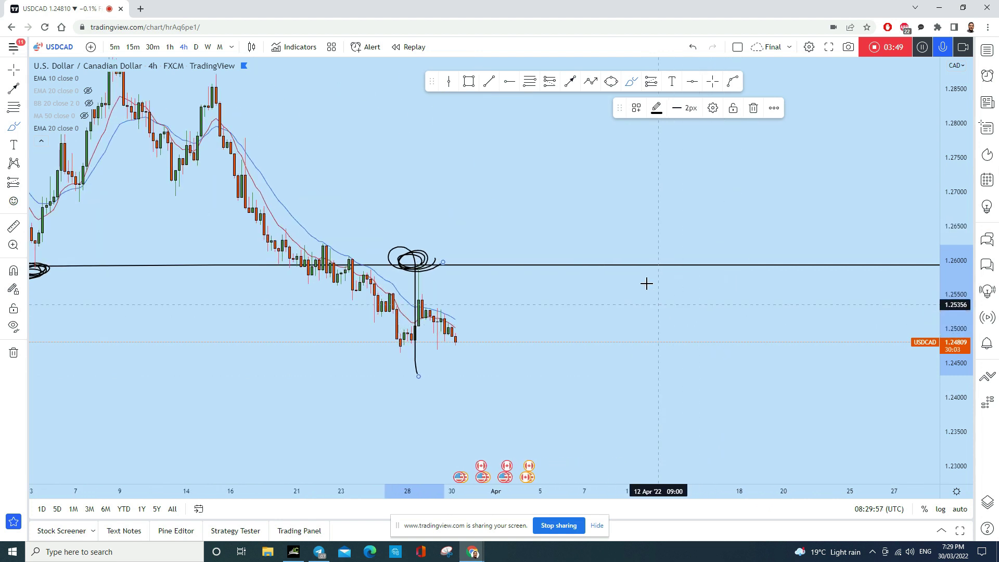
left_click(692, 47)
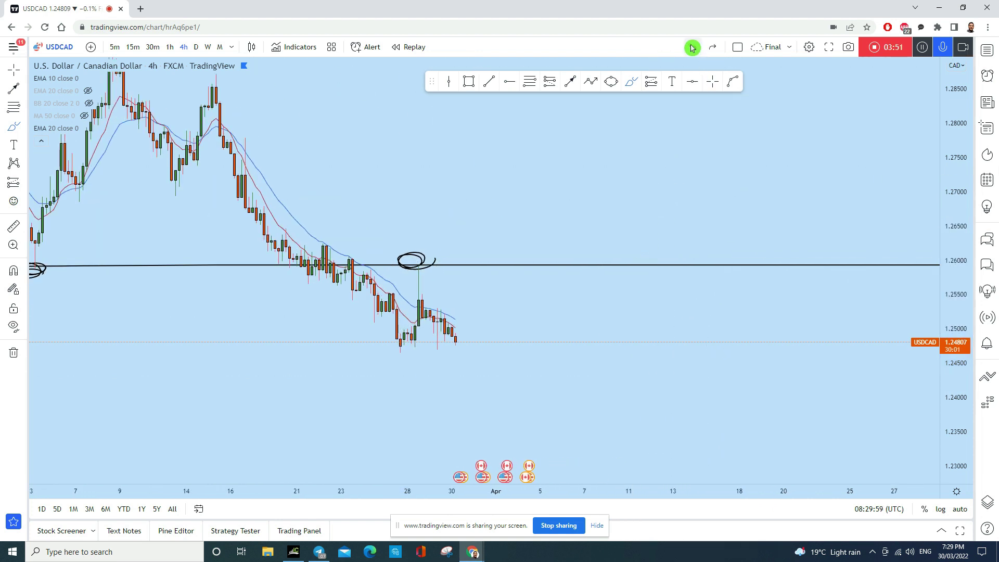
Step: Sketch a downward freehand projection with an arrowhead from the last candle, then undo it
mouse_move(456, 342)
left_mouse_down()
mouse_move(480, 391)
mouse_move(478, 422)
mouse_move(495, 425)
left_mouse_up()
left_click_drag(437, 307, 437, 355)
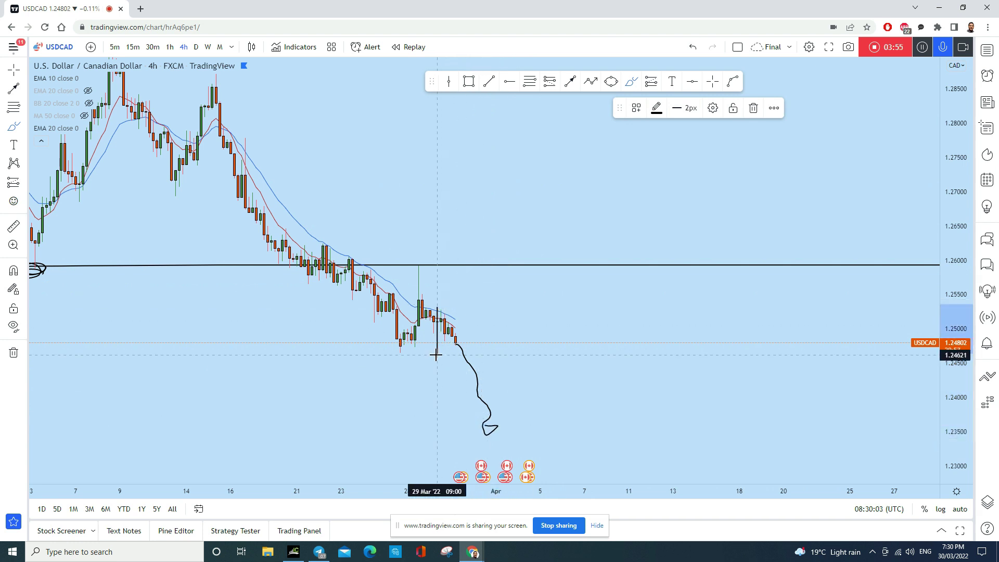
left_click_drag(444, 318, 445, 360)
left_click_drag(452, 320, 452, 367)
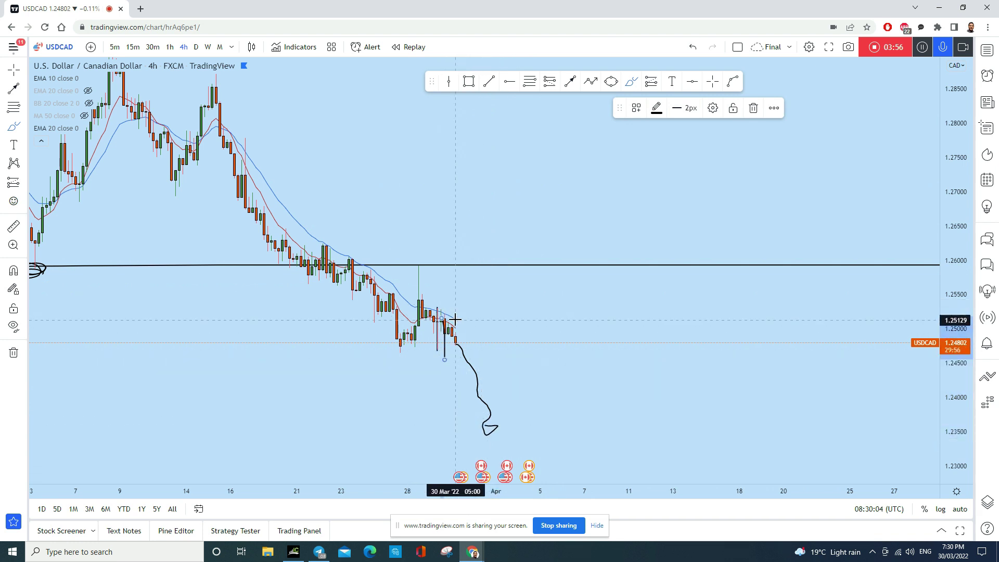
left_click(692, 49)
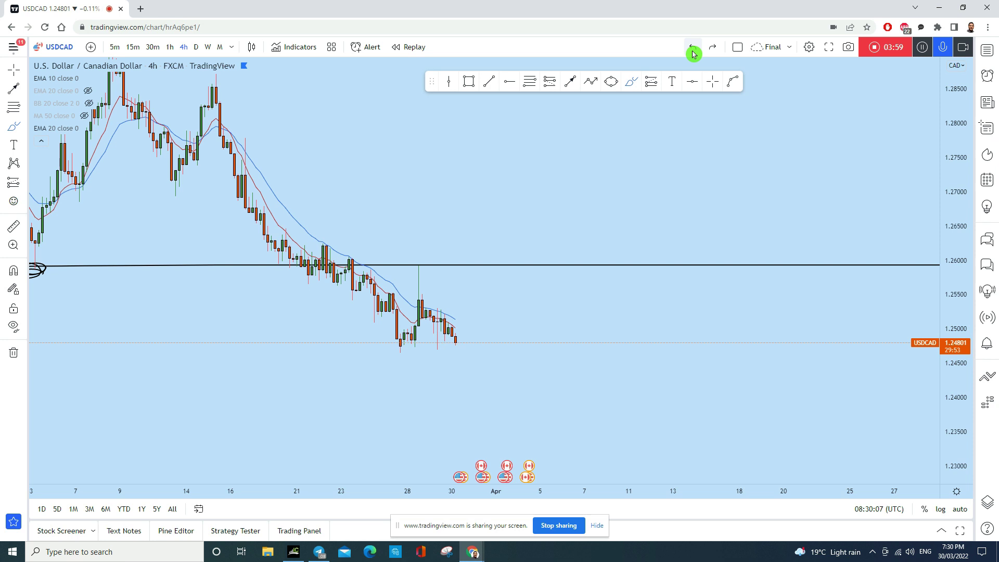
Step: Stretch the price scale and scribble horizontal strokes across the recent candles, then undo them
left_click_drag(973, 466, 776, 381)
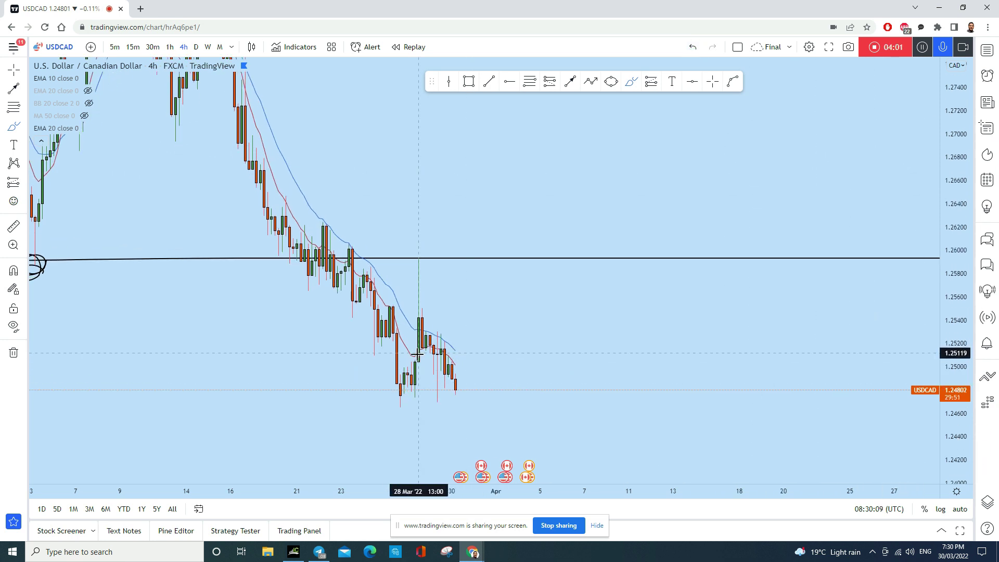
left_click_drag(418, 354, 533, 360)
mouse_move(418, 354)
left_mouse_down()
mouse_move(530, 355)
mouse_move(410, 352)
mouse_move(585, 358)
left_mouse_up()
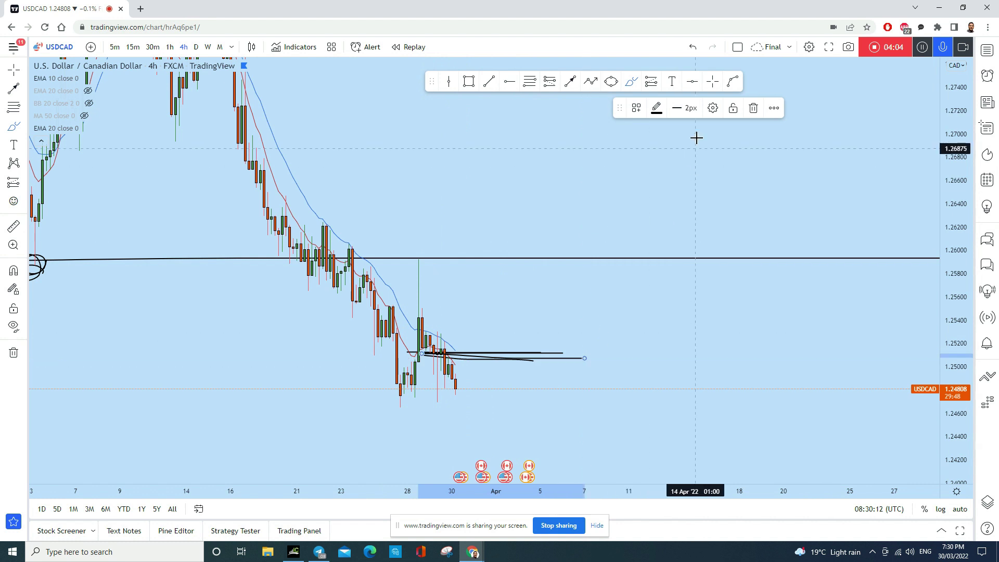
left_click(695, 49)
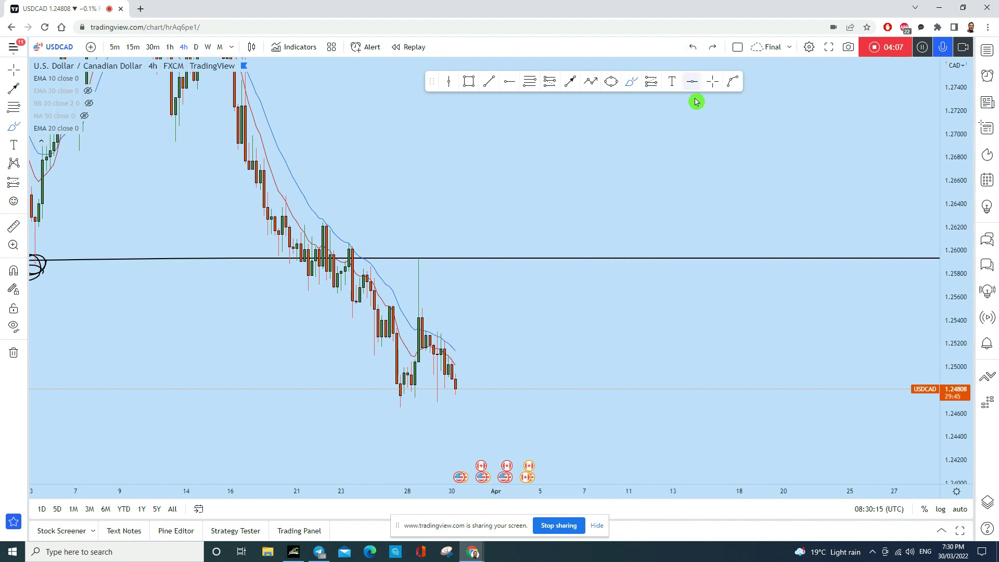
Step: Draw the lower green channel line from near 20 Mar down to 30 Mar
scroll(745, 274, "down", 2)
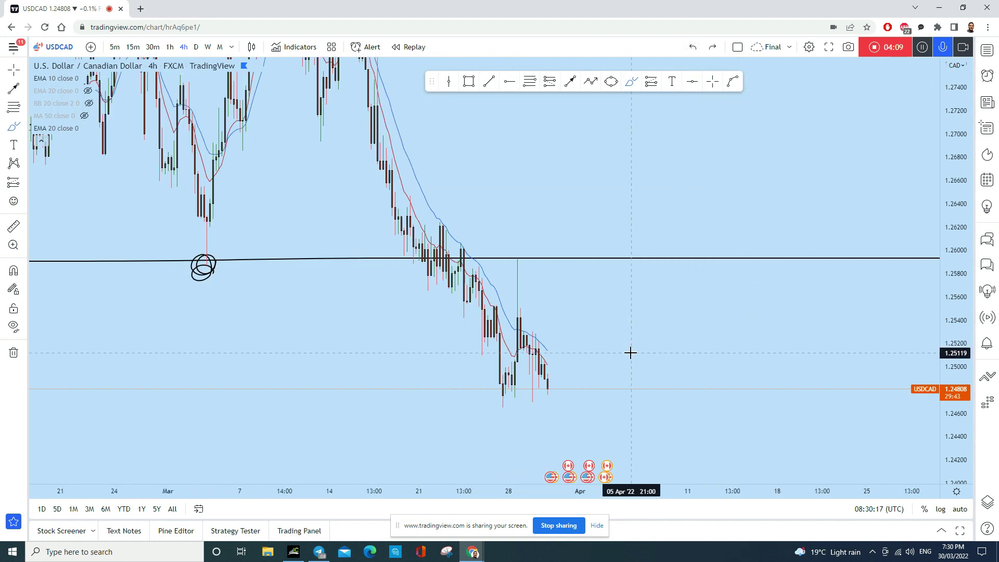
left_click(14, 69)
scroll(535, 218, "up", 2)
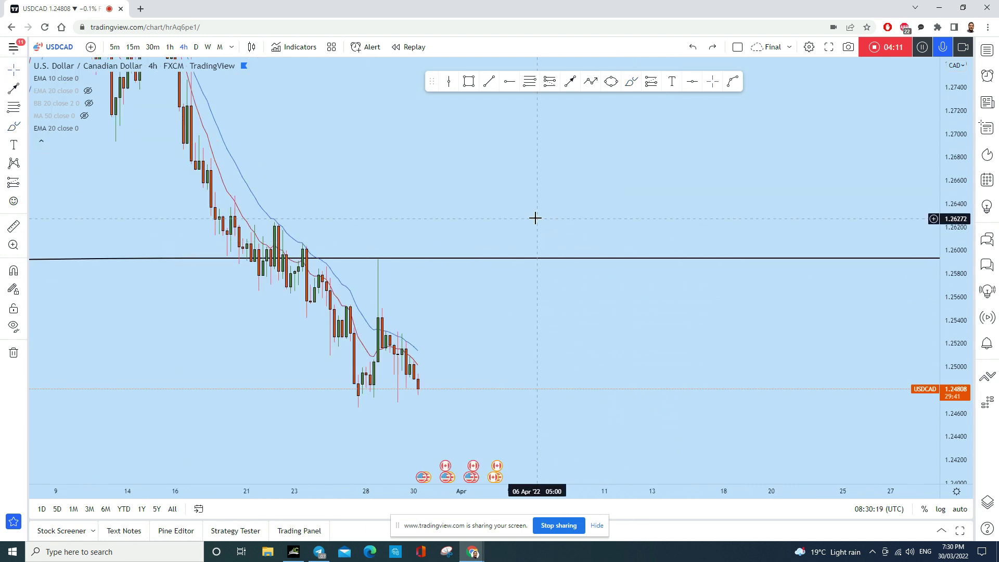
left_click_drag(400, 266, 594, 268)
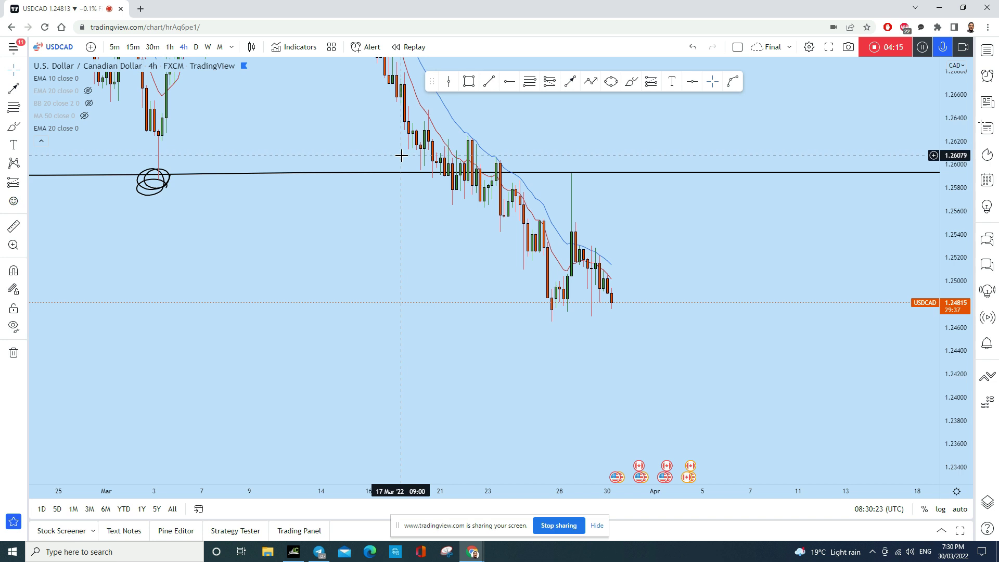
left_click(489, 81)
left_click(436, 181)
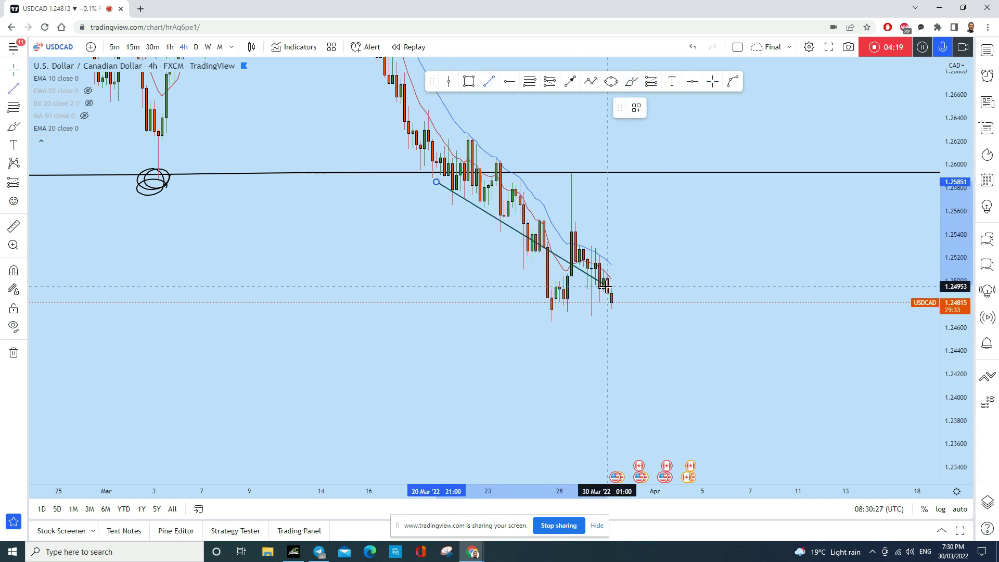
left_click(608, 301)
Step: Draw the upper channel line from the 21 Mar high to around 4 Apr
left_click(490, 82)
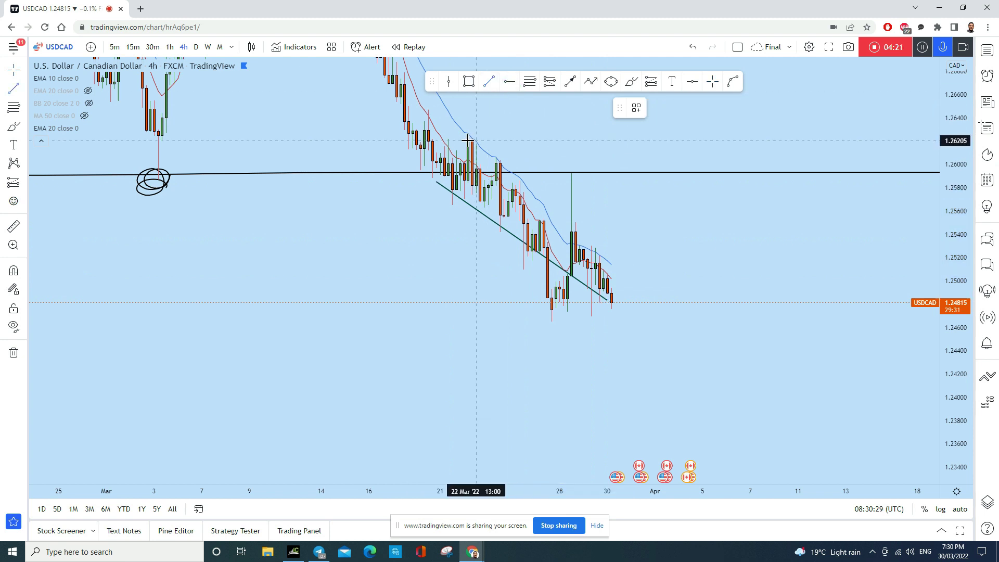
left_click(440, 139)
left_click(692, 279)
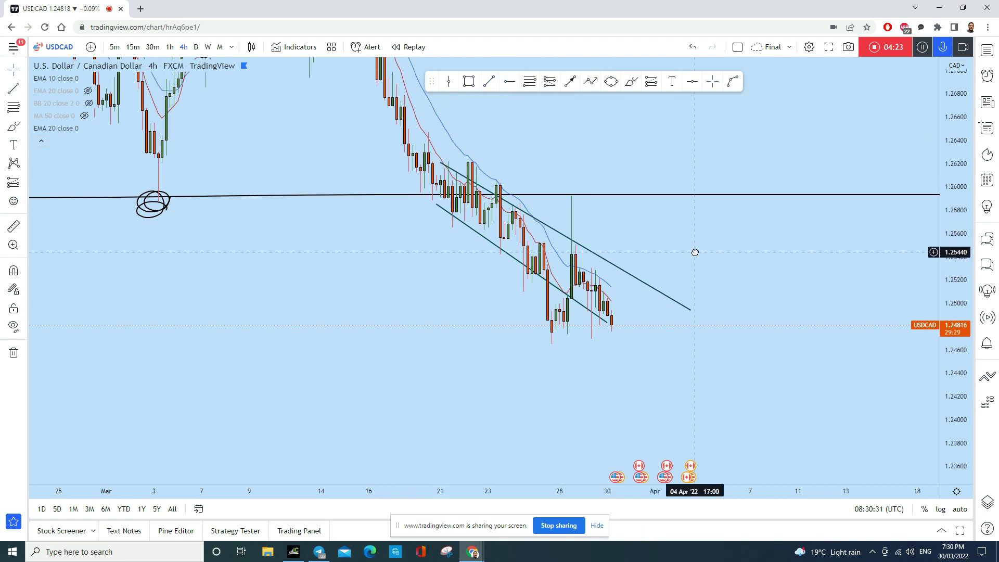
left_click(699, 333)
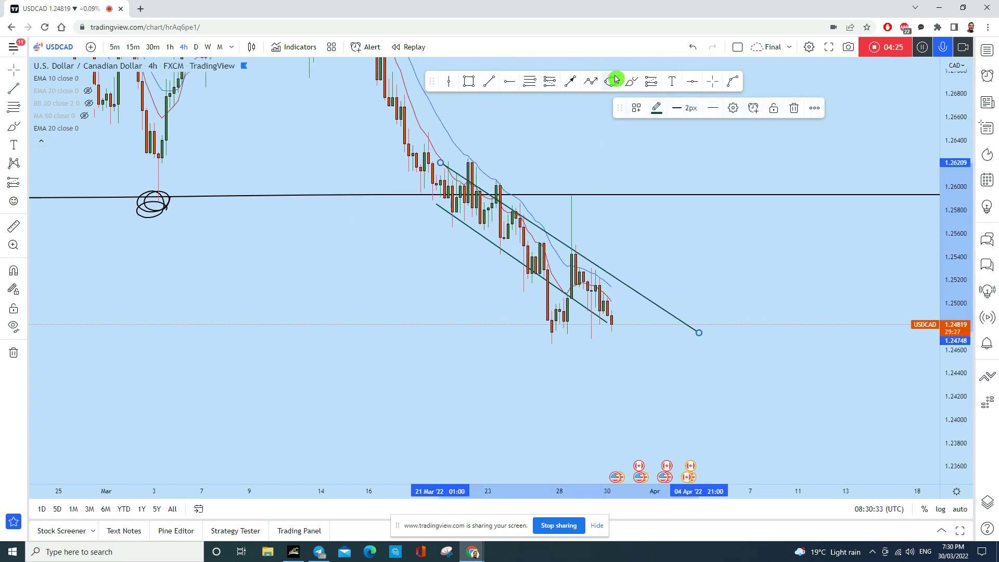
Step: Try brush circles and a drop toward 1.24 at the 28 Mar wick, undoing each attempt
left_click(633, 81)
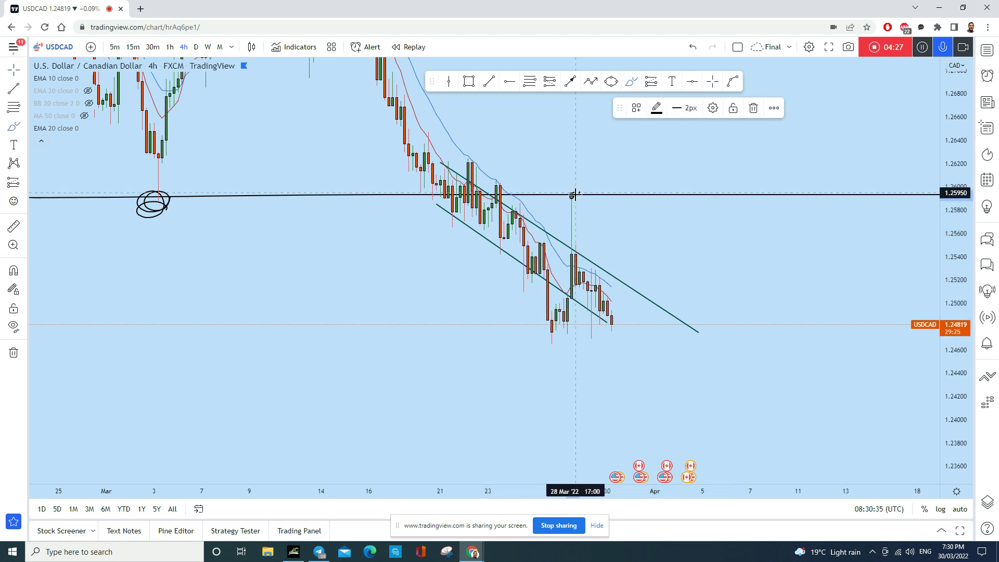
left_click_drag(574, 190, 575, 288)
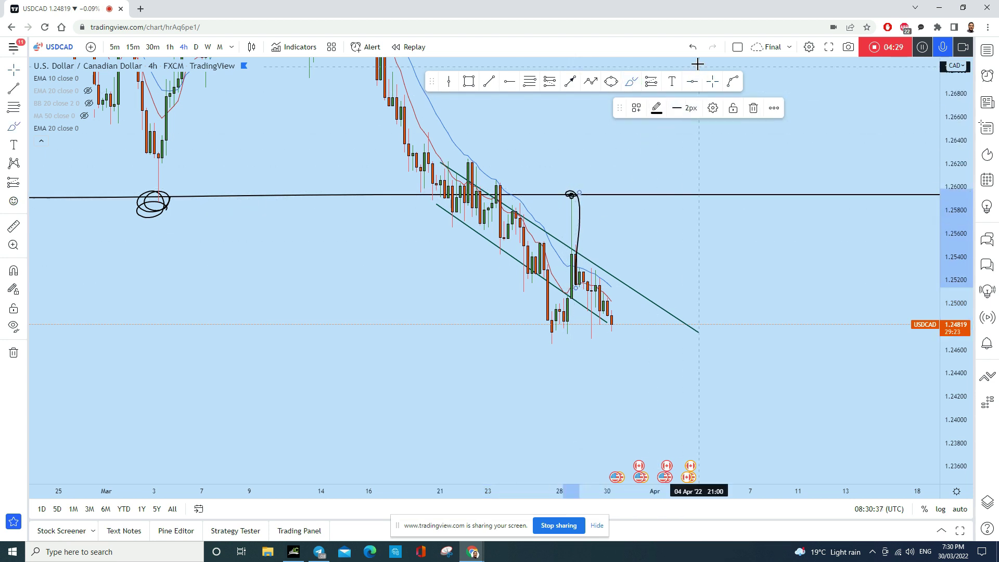
left_click(695, 46)
mouse_move(577, 252)
left_mouse_down()
mouse_move(594, 270)
mouse_move(630, 401)
left_mouse_up()
left_click(692, 47)
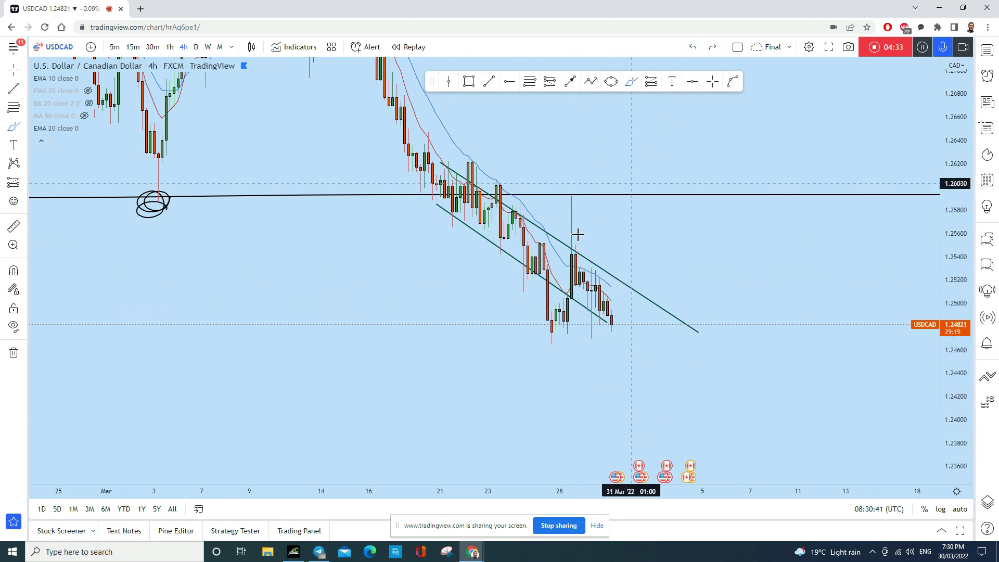
left_click_drag(569, 193, 584, 193)
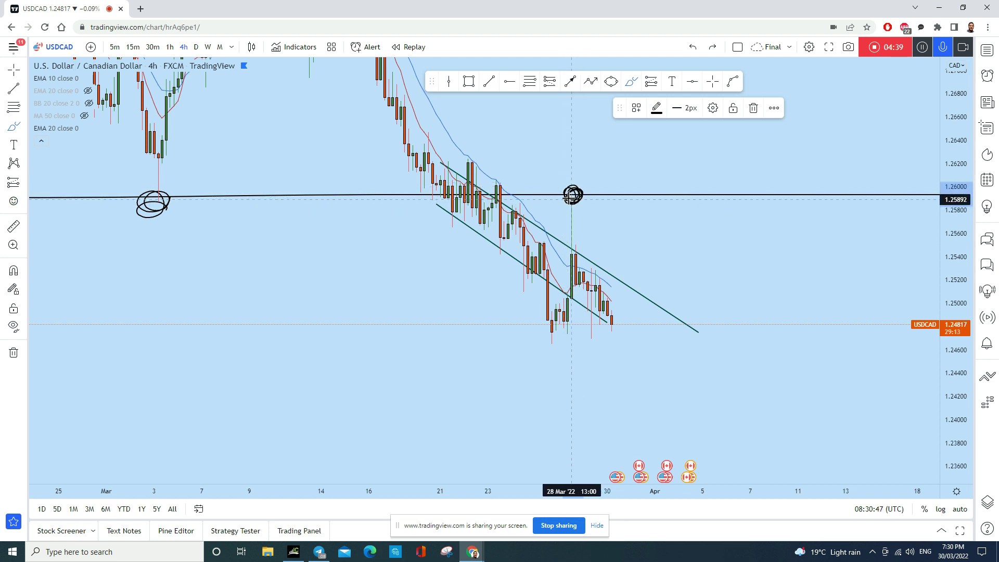
left_click_drag(575, 201, 603, 431)
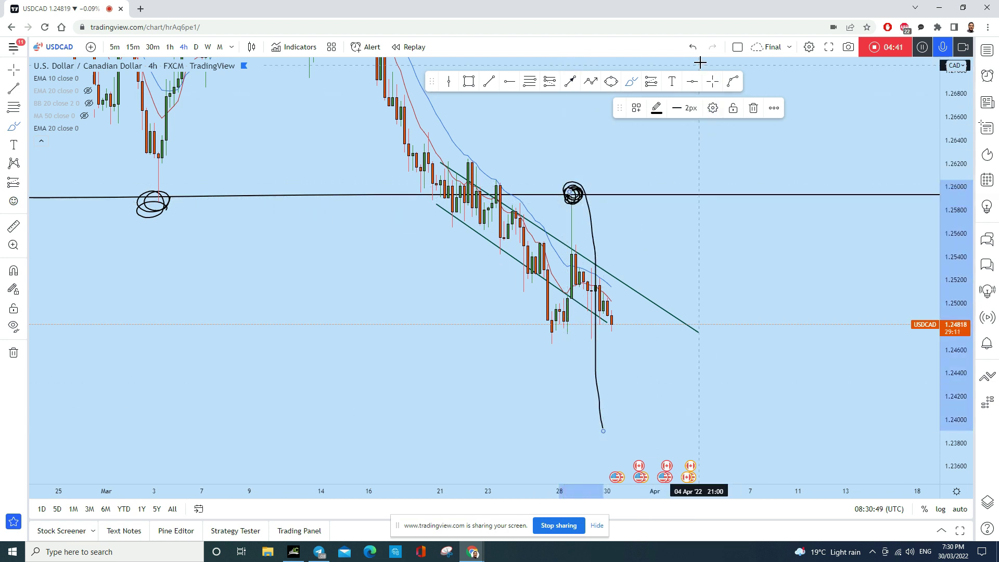
left_click(694, 48)
scroll(799, 364, "down", 4)
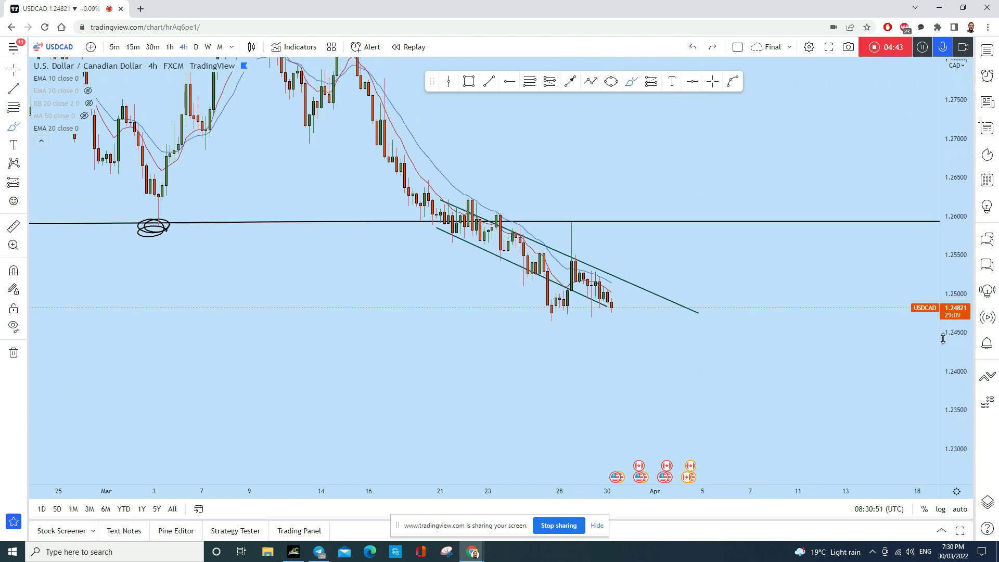
Step: Draw a rising trend line from the 25 Mar low past the upper channel line
scroll(842, 352, "up", 2)
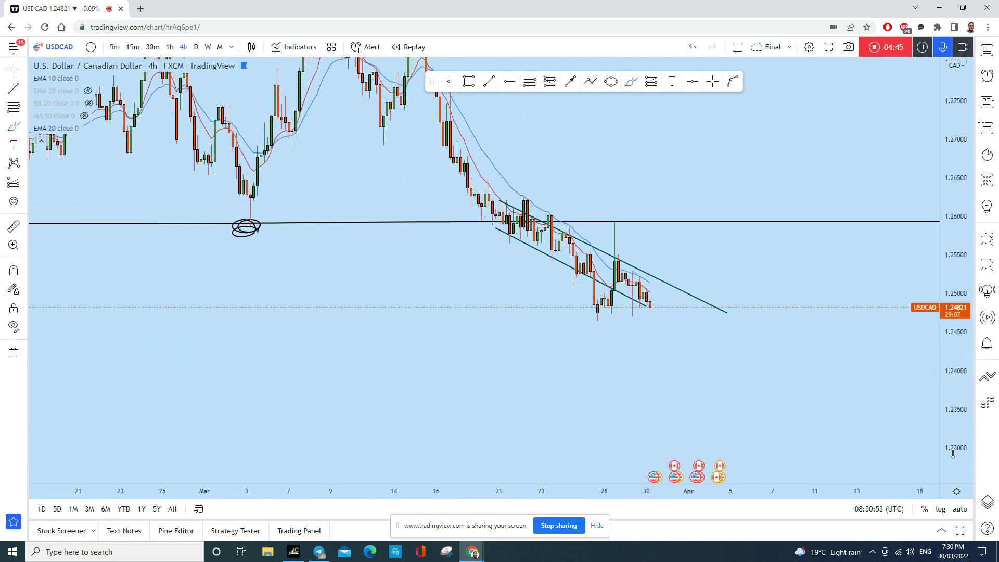
scroll(776, 391, "up", 3)
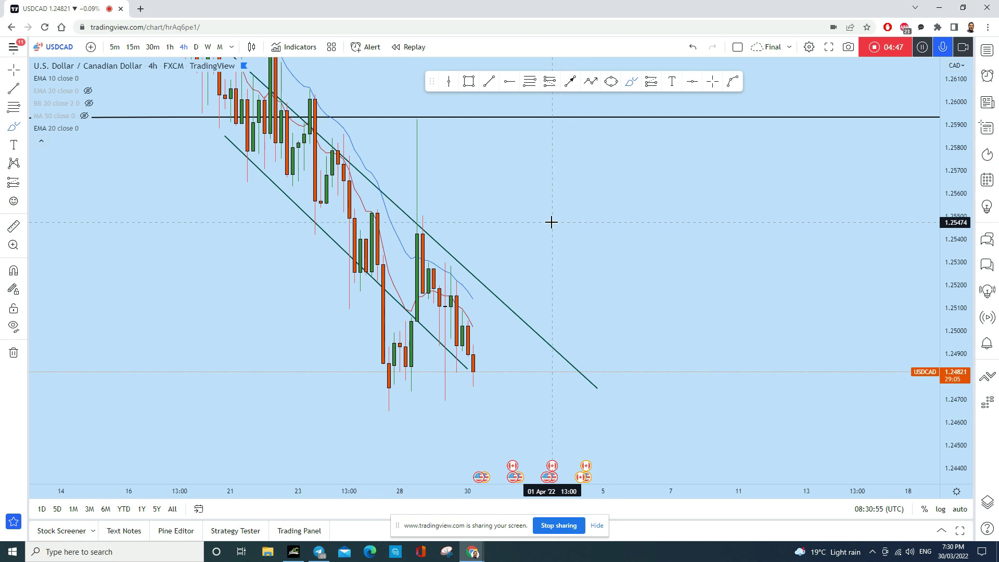
left_click(489, 81)
left_click(383, 388)
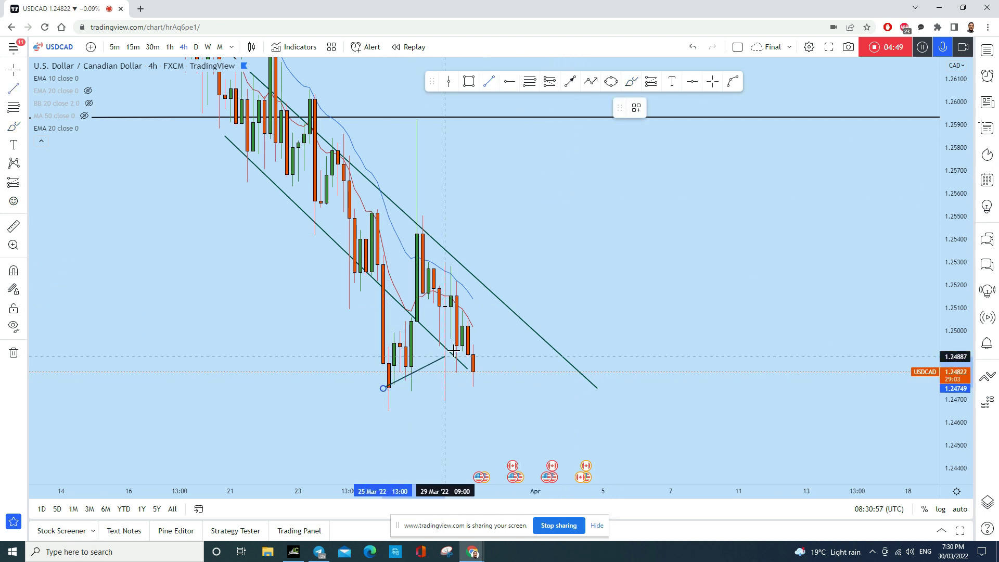
left_click(547, 313)
Step: Draw an arrow from the latest candle down to about 1.2415 around 1 Apr
left_click_drag(670, 331, 698, 281)
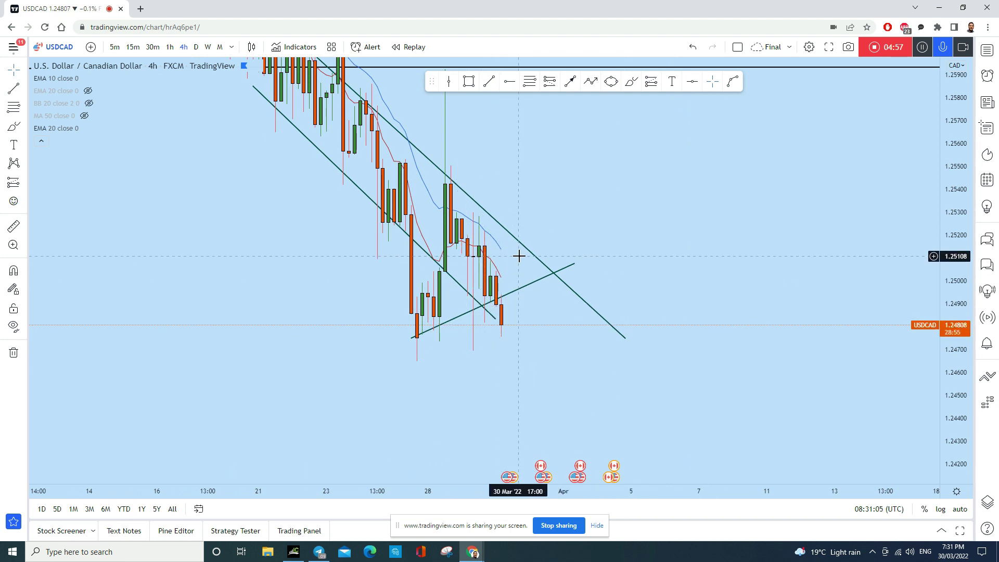
left_click_drag(601, 235, 612, 194)
scroll(783, 319, "down", 3)
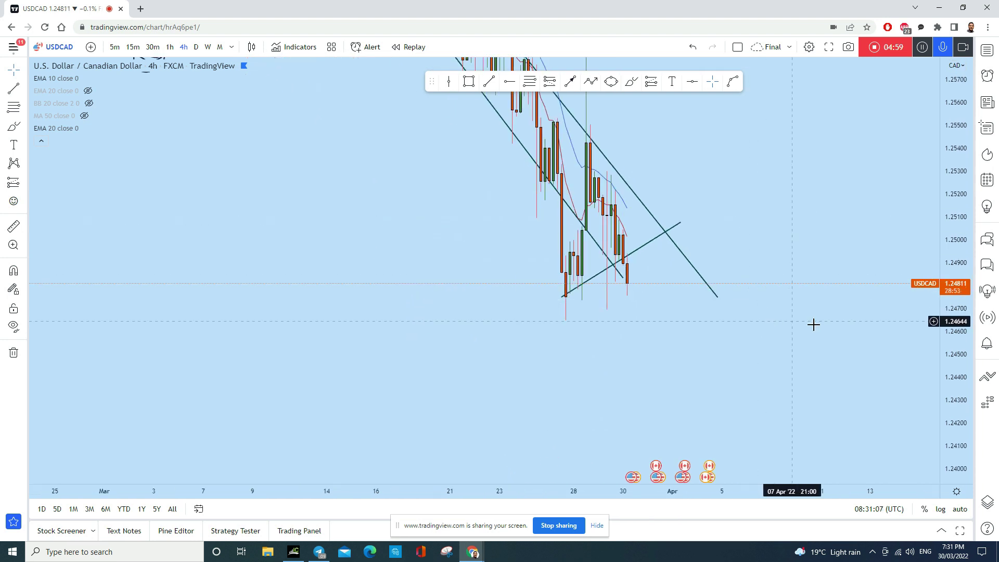
left_click(571, 81)
left_click(627, 269)
left_click(689, 400)
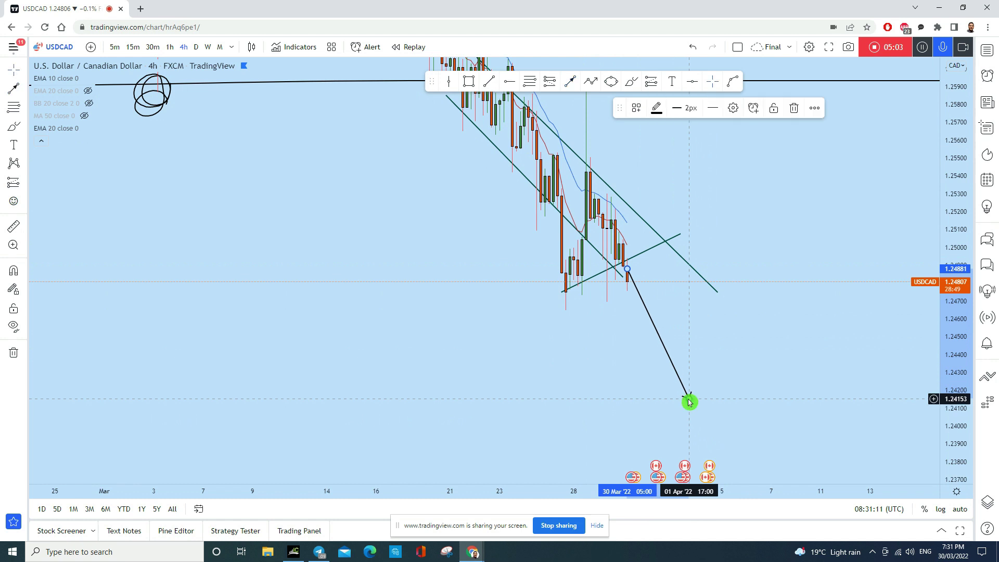
scroll(788, 361, "up", 2)
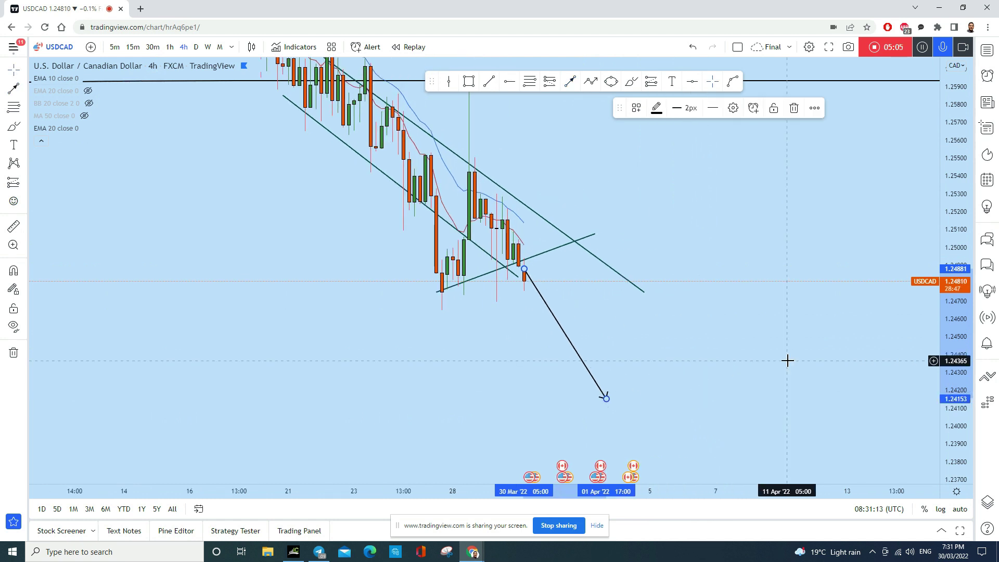